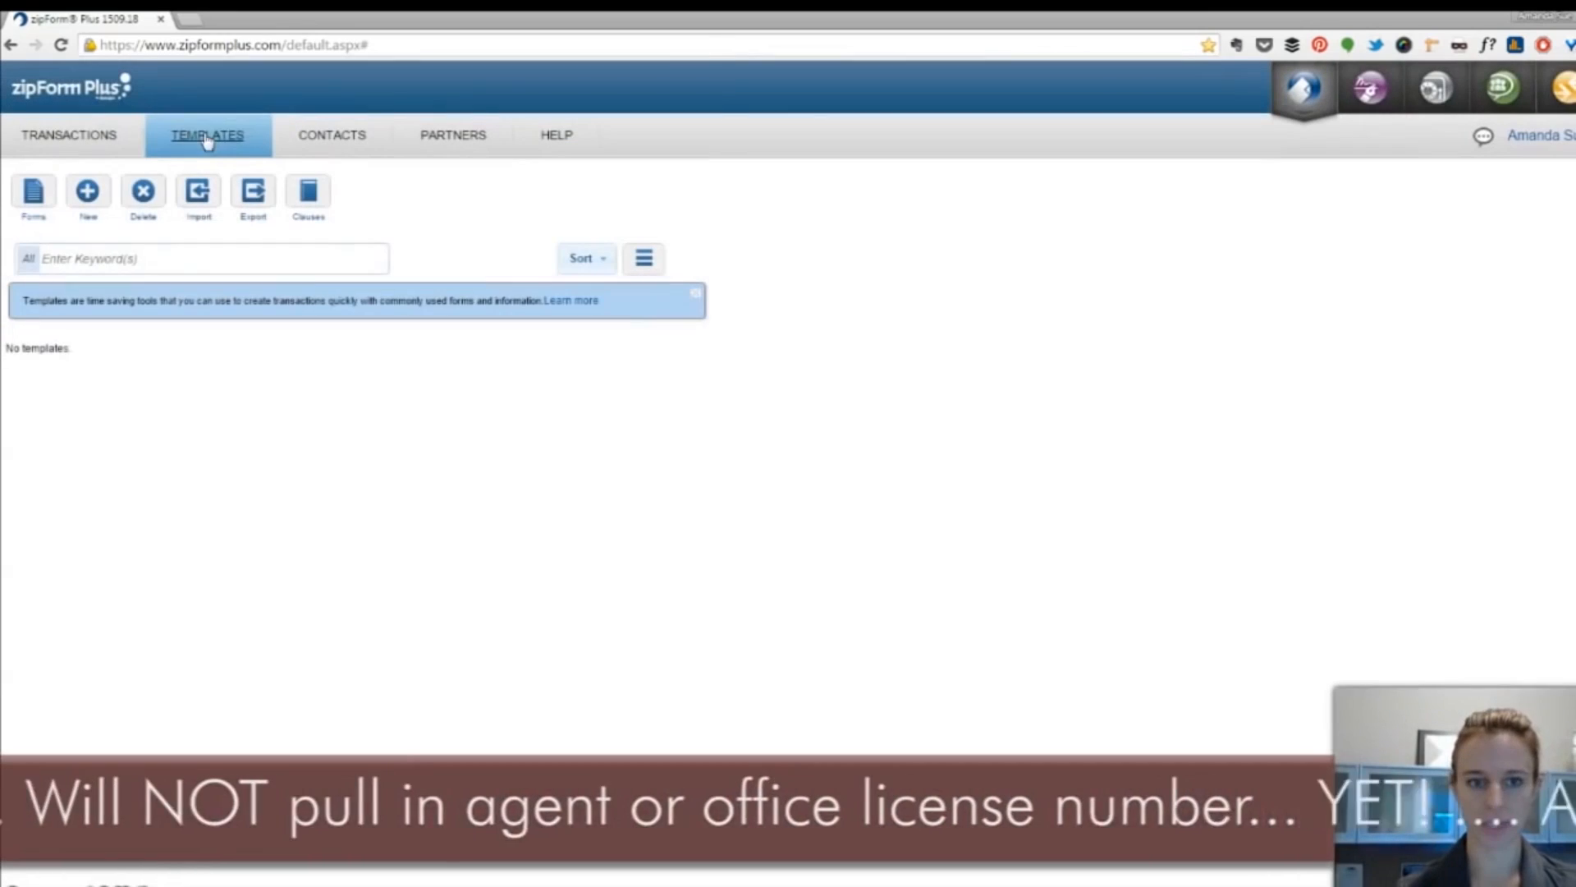
# Create and save a Purchase, Residential template named 'Purchase Template'.
pyautogui.click(90, 197)
pyautogui.click(645, 322)
pyautogui.write('Pruchase Template')
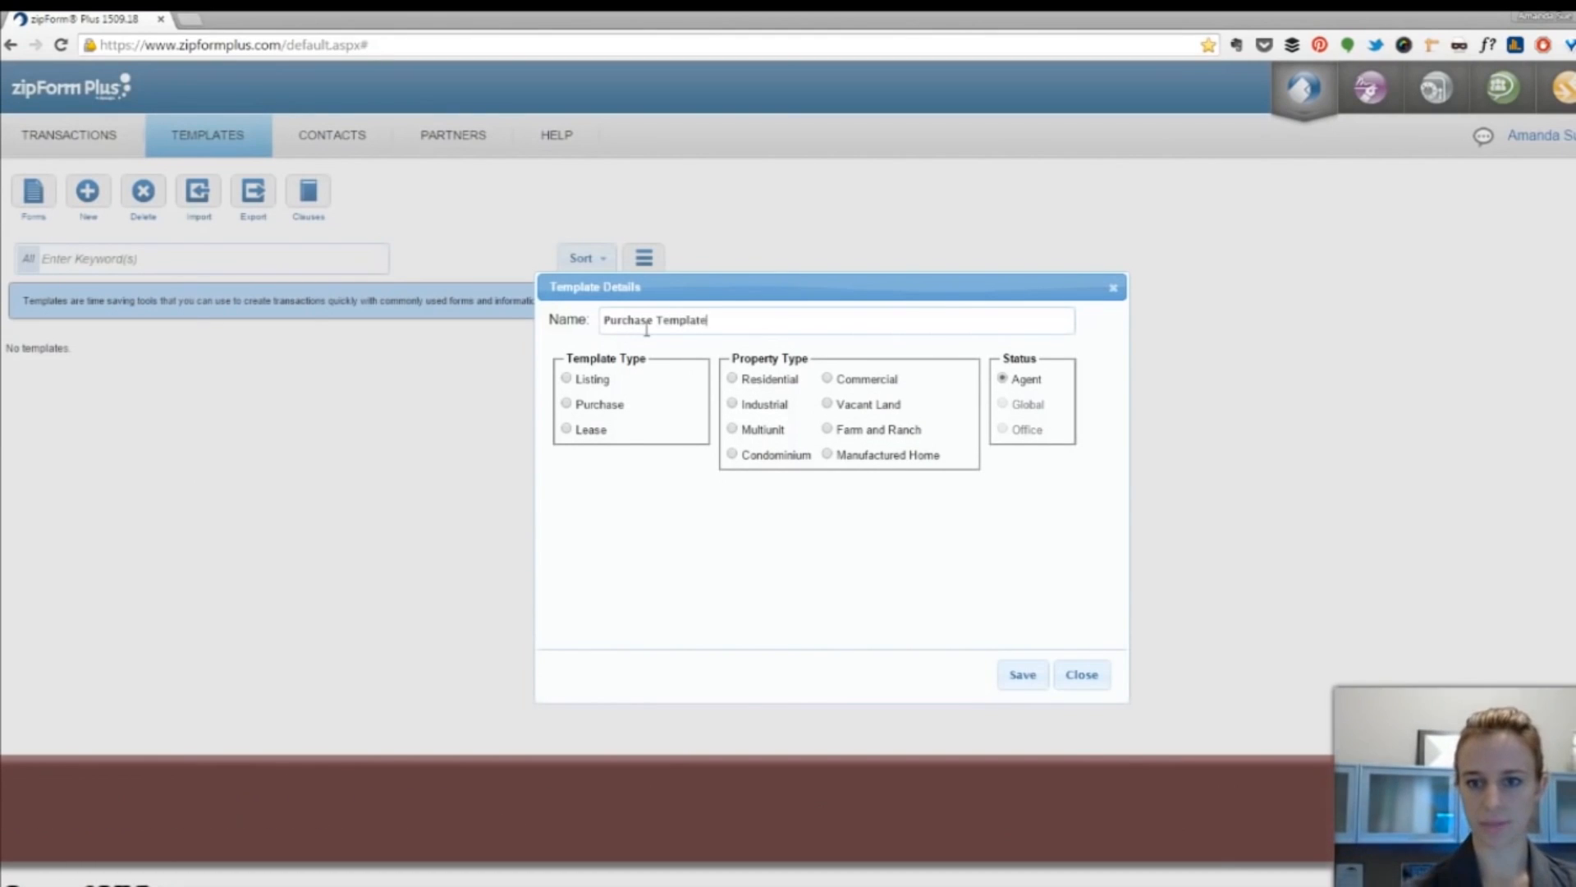
pyautogui.click(602, 406)
pyautogui.click(777, 376)
pyautogui.click(1023, 680)
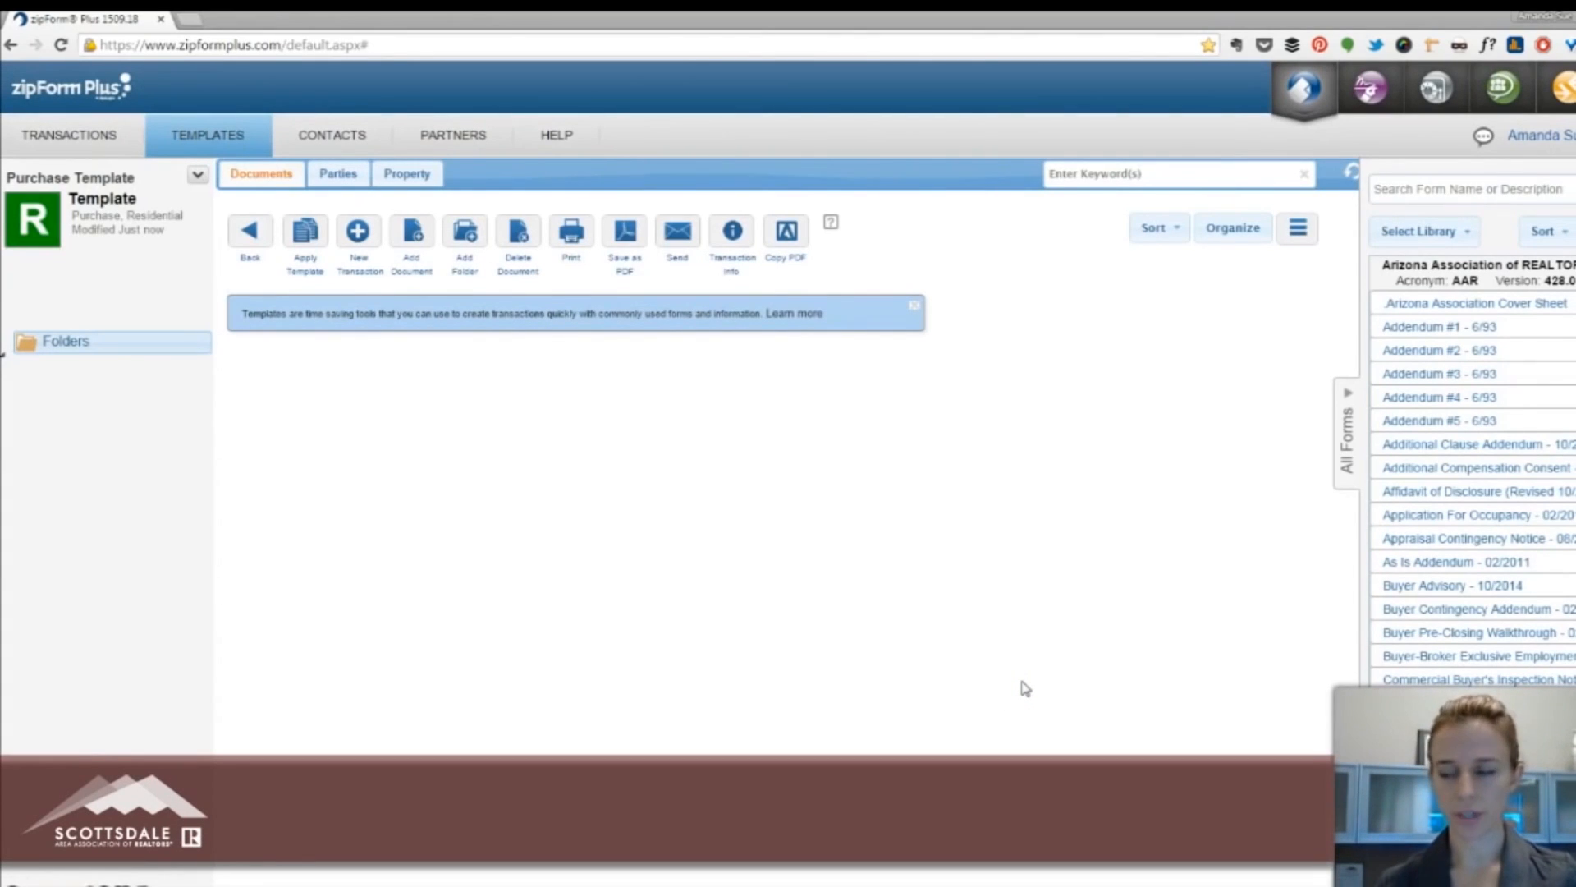
# Add the Arizona Association Cover Sheet to the template and open it for editing.
pyautogui.doubleClick(1461, 319)
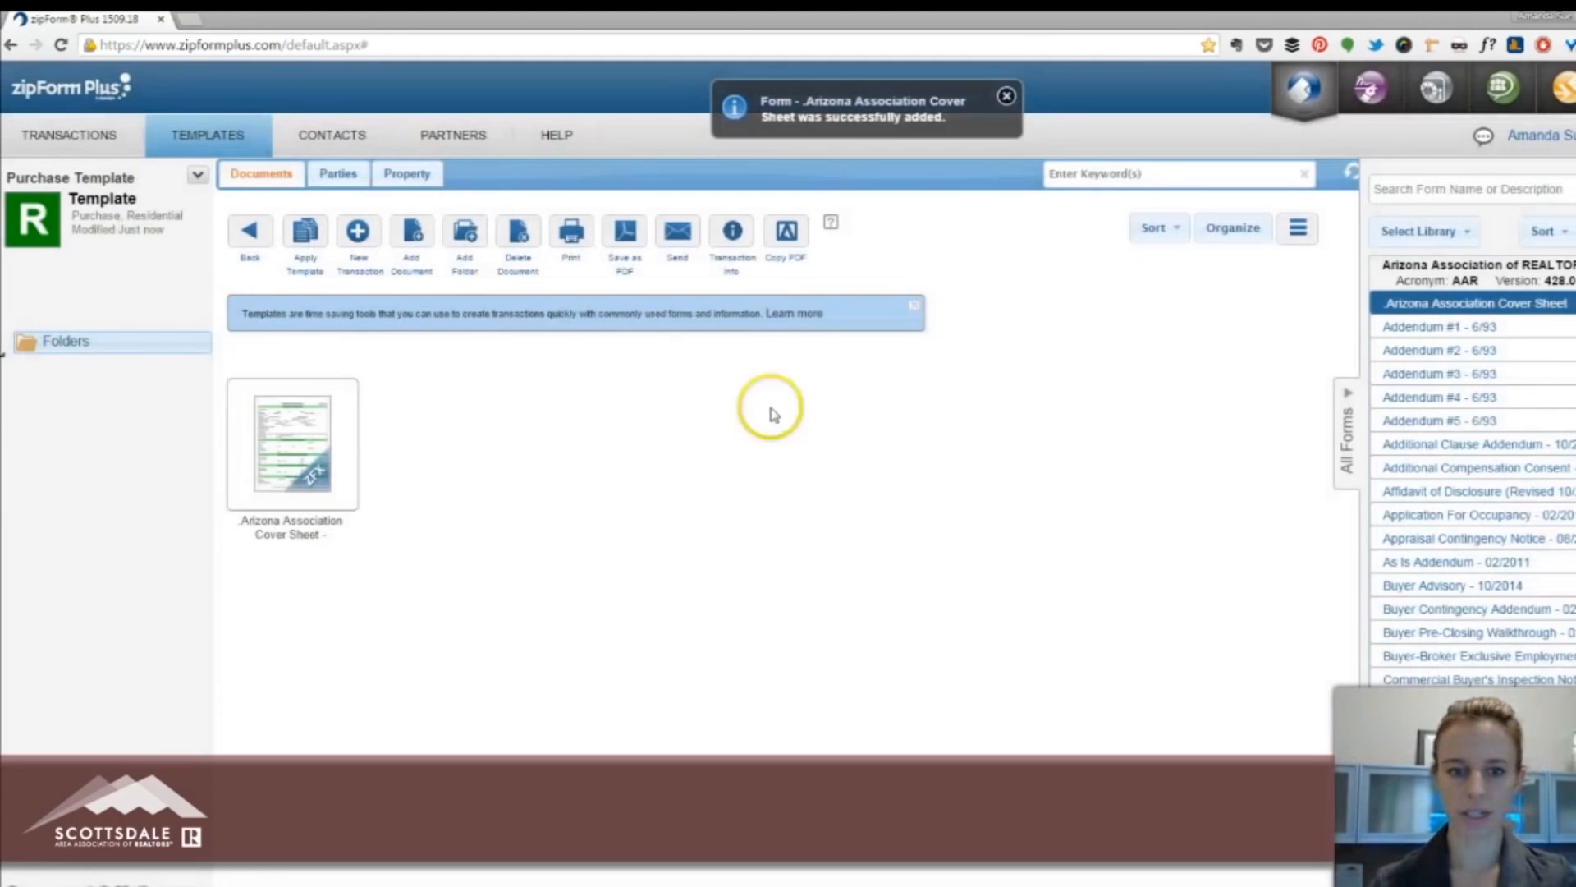
pyautogui.doubleClick(275, 448)
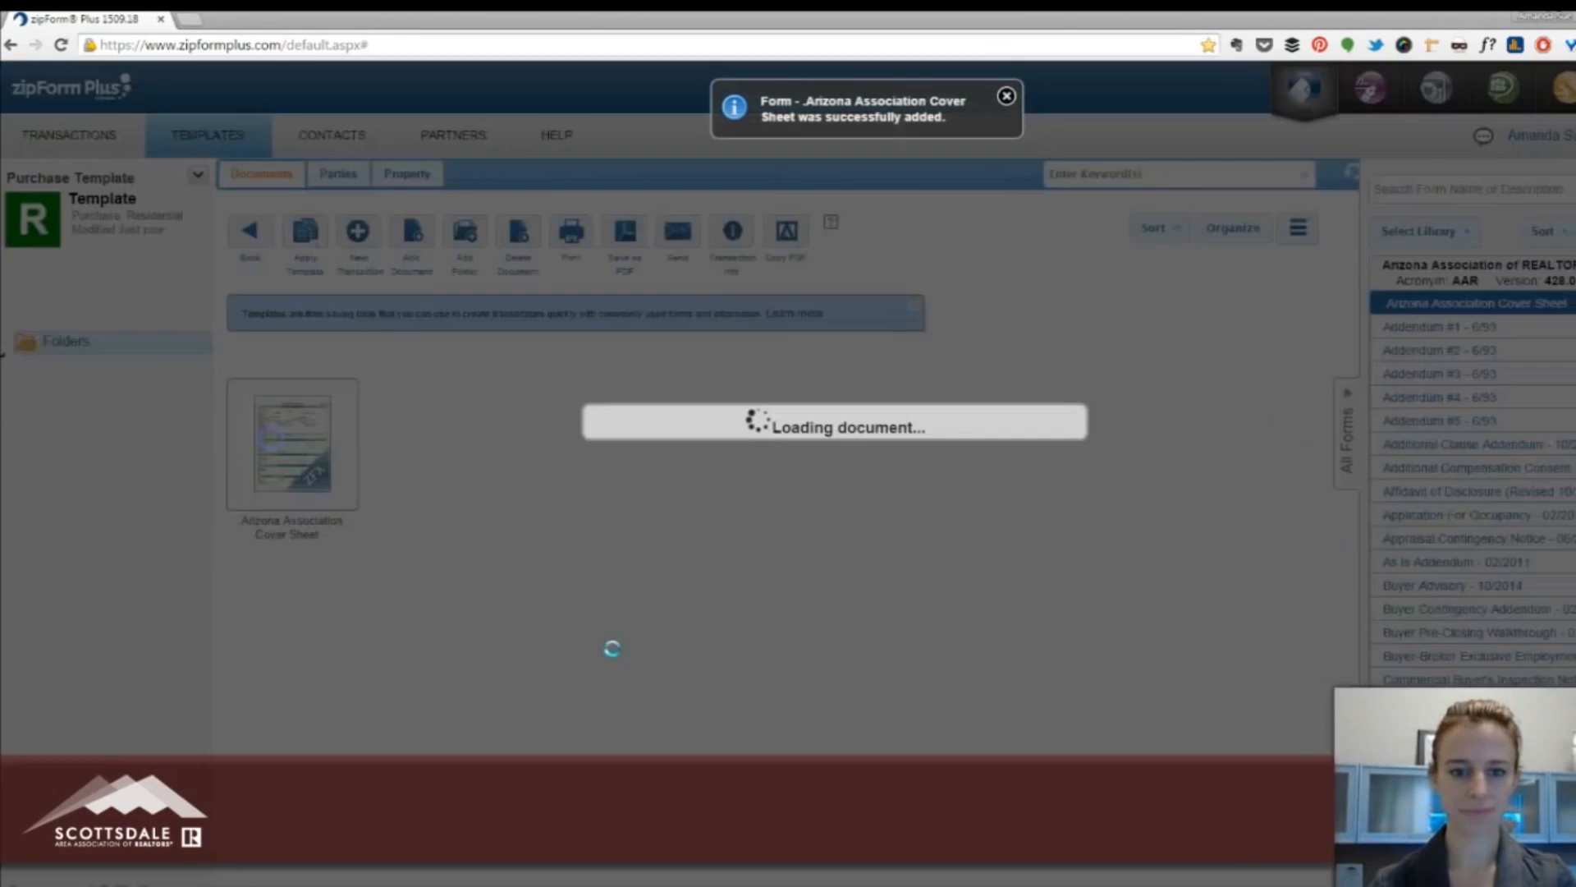
pyautogui.moveTo(1188, 440); pyautogui.dragTo(1196, 376)
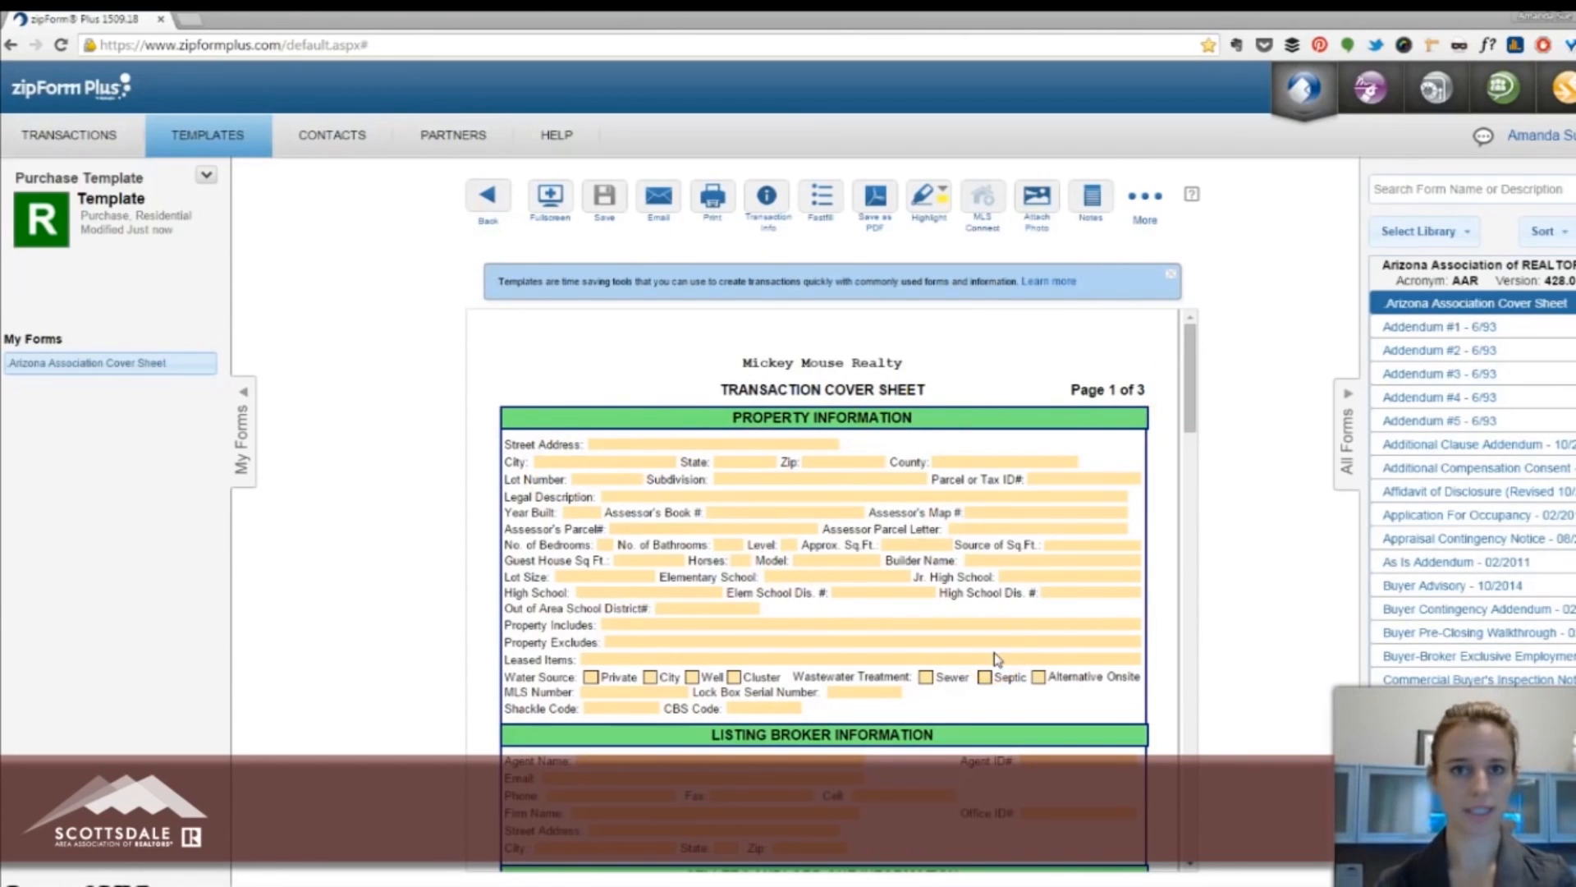
# Enter the agent's name and agent ID under Buying Broker Information on the cover sheet.
pyautogui.moveTo(1193, 352); pyautogui.dragTo(1169, 559)
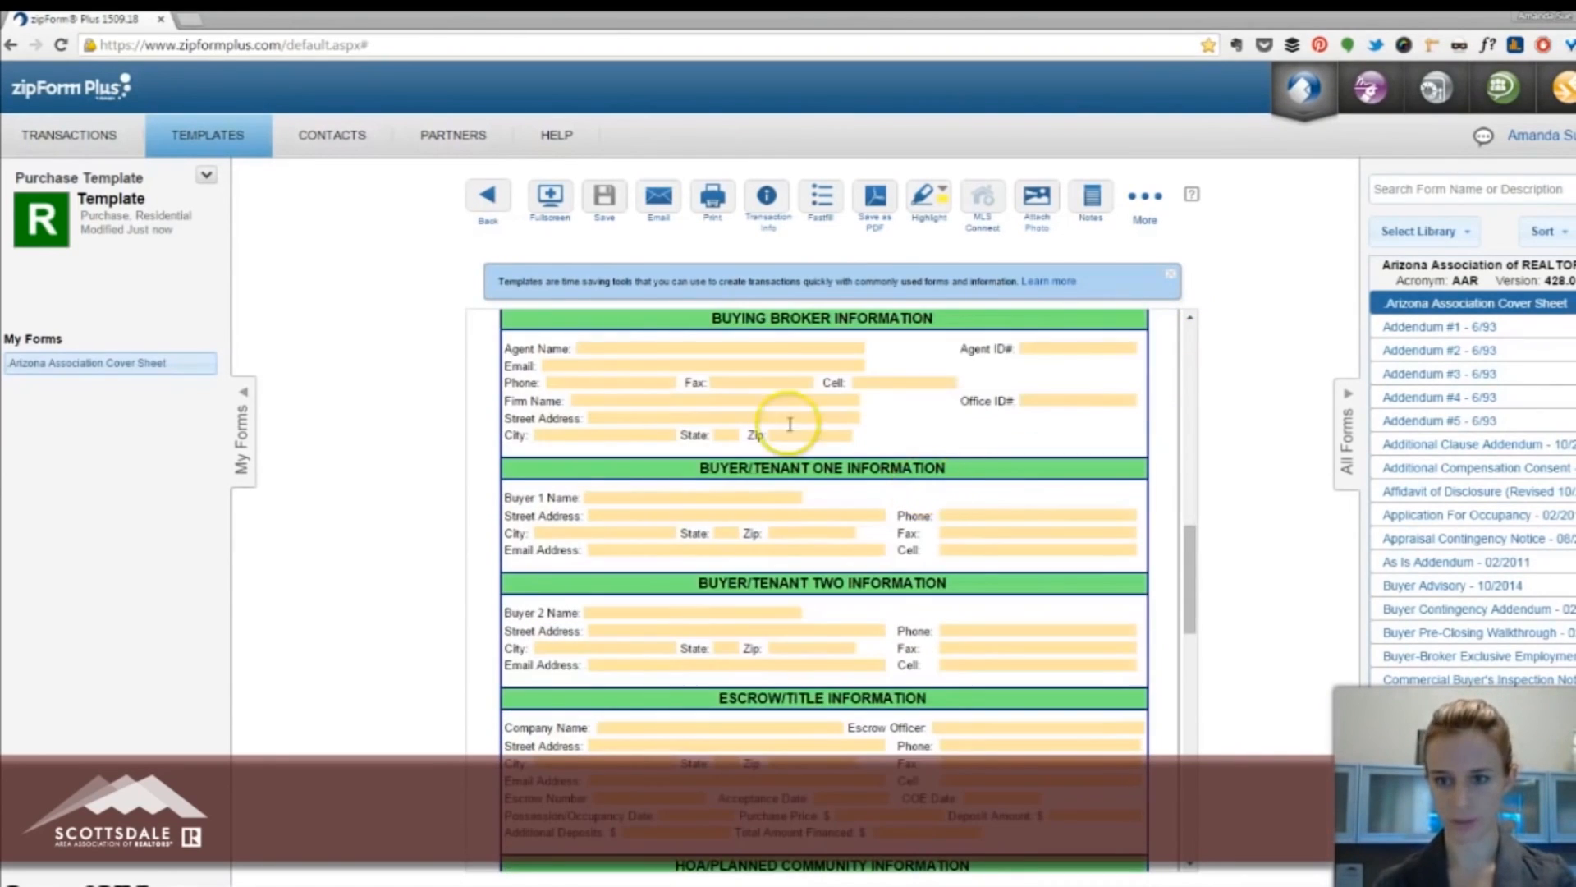
pyautogui.click(594, 348)
pyautogui.moveTo(1193, 540); pyautogui.dragTo(1197, 543)
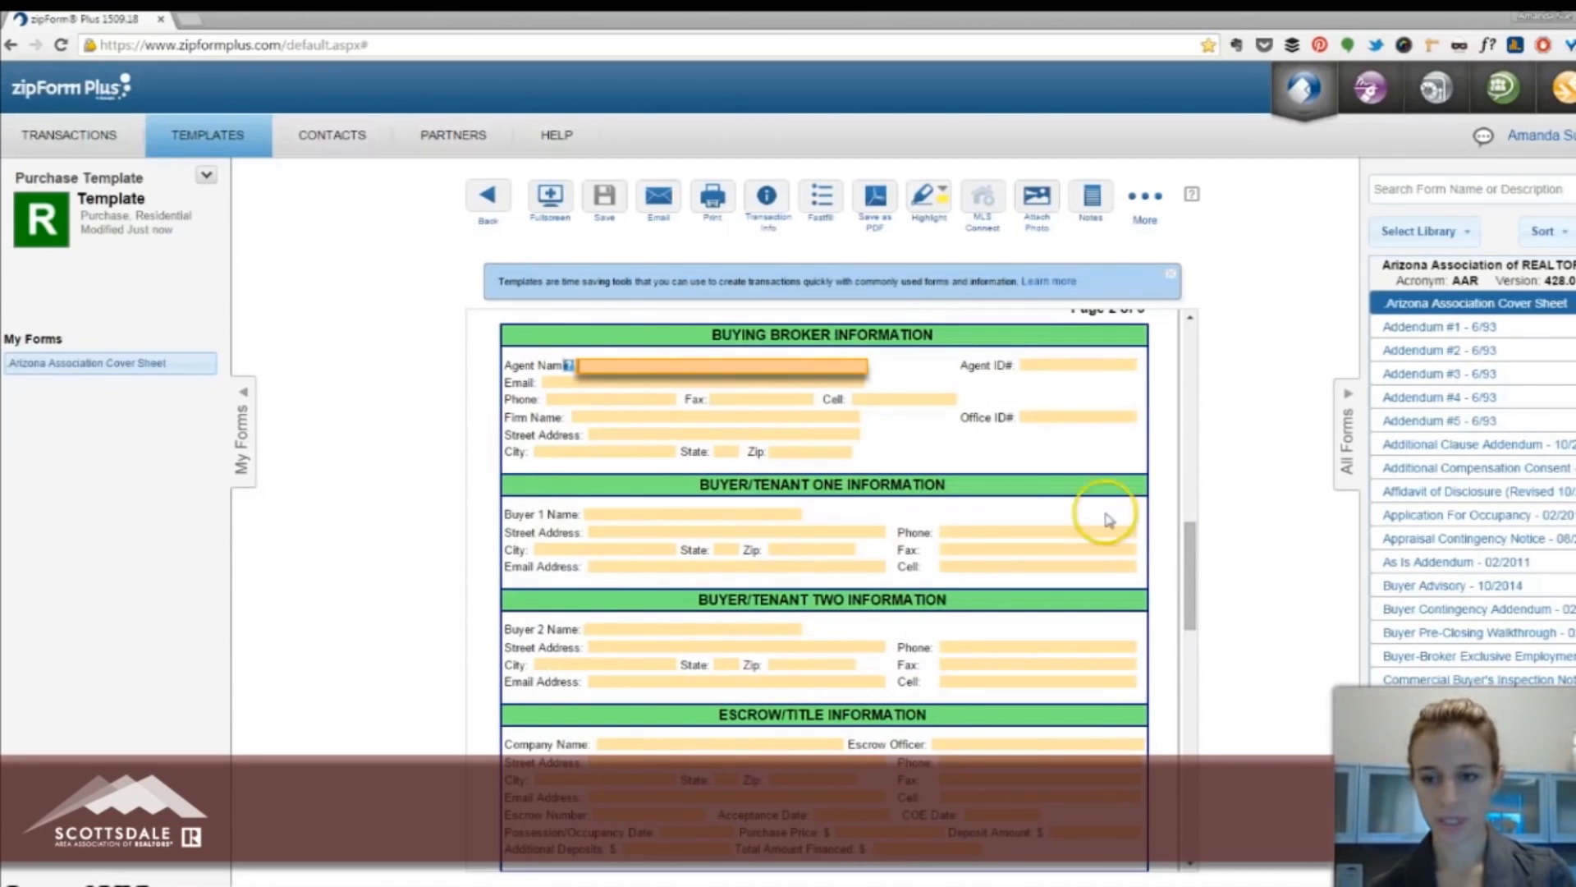
pyautogui.click(617, 379)
pyautogui.click(632, 366)
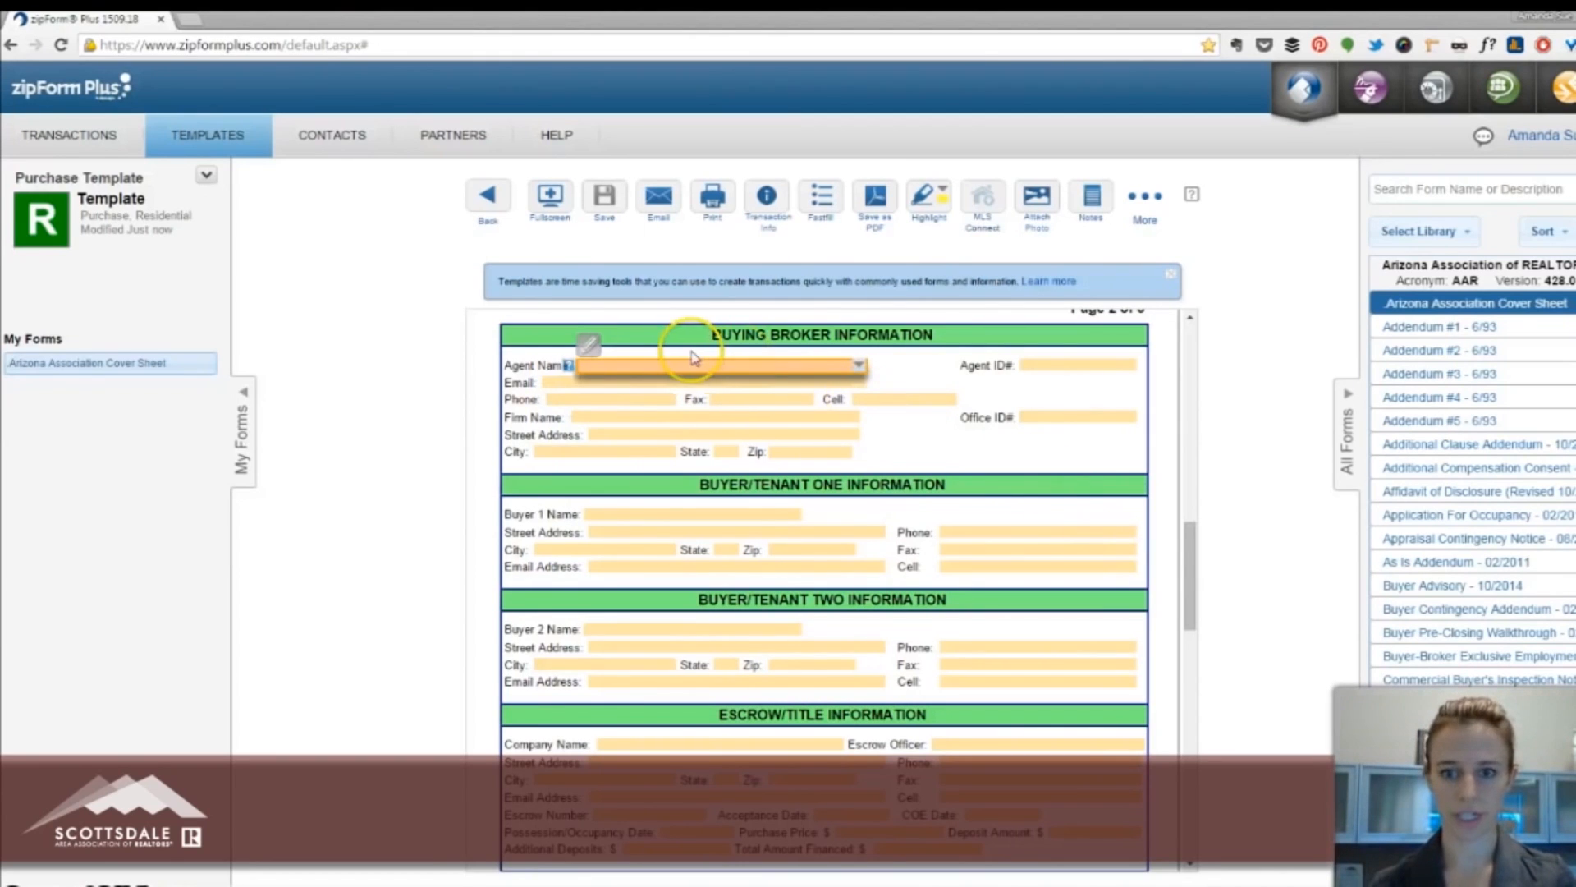
pyautogui.write('Minnie Mouse')
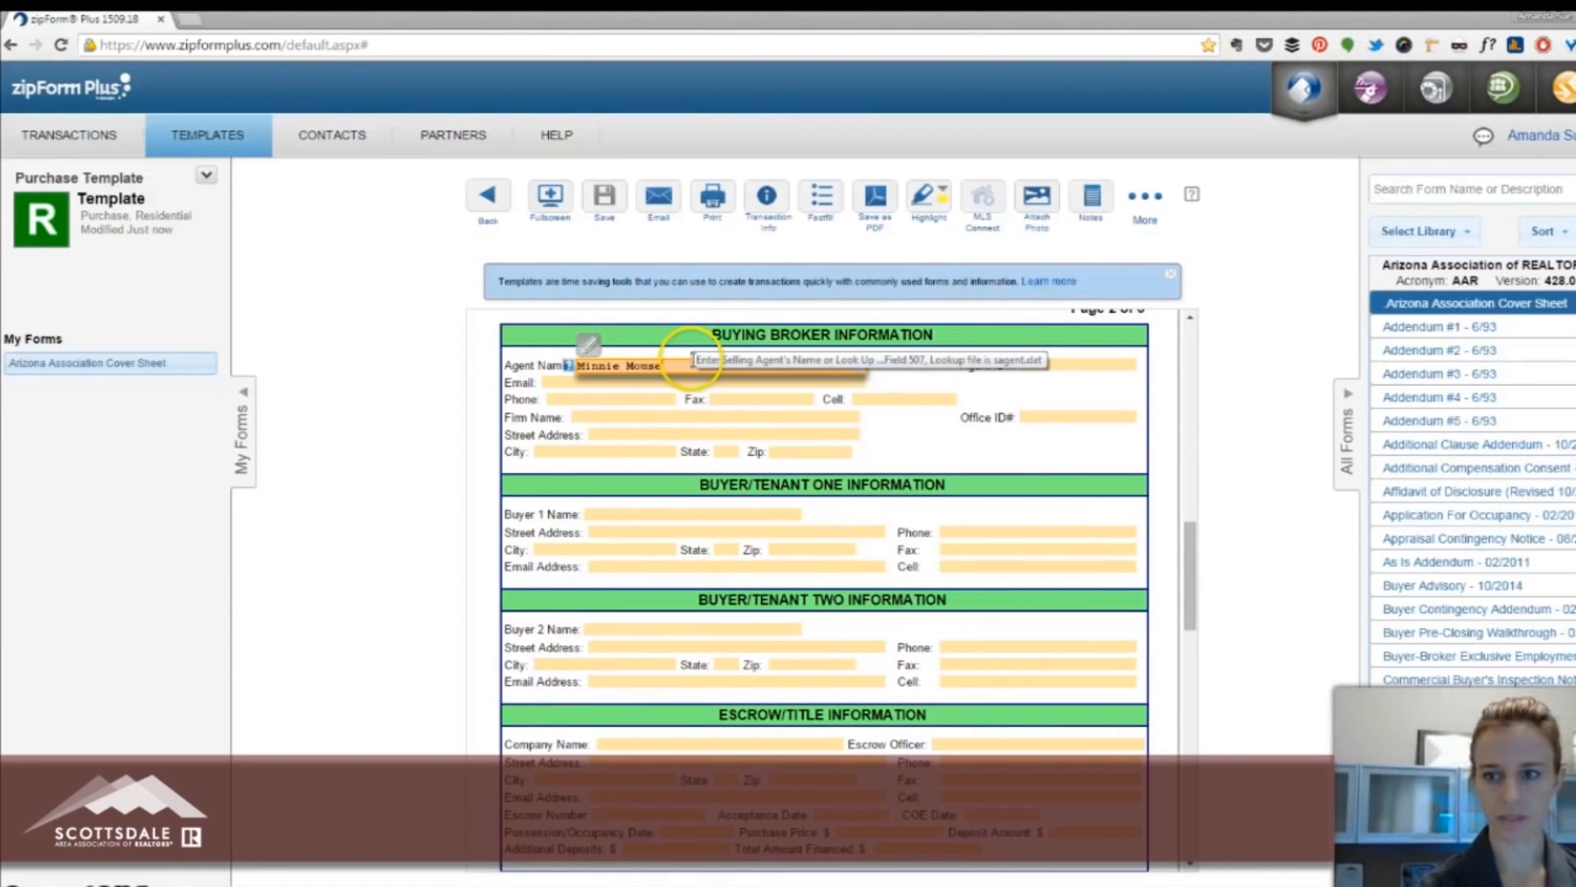
pyautogui.press('Tab')
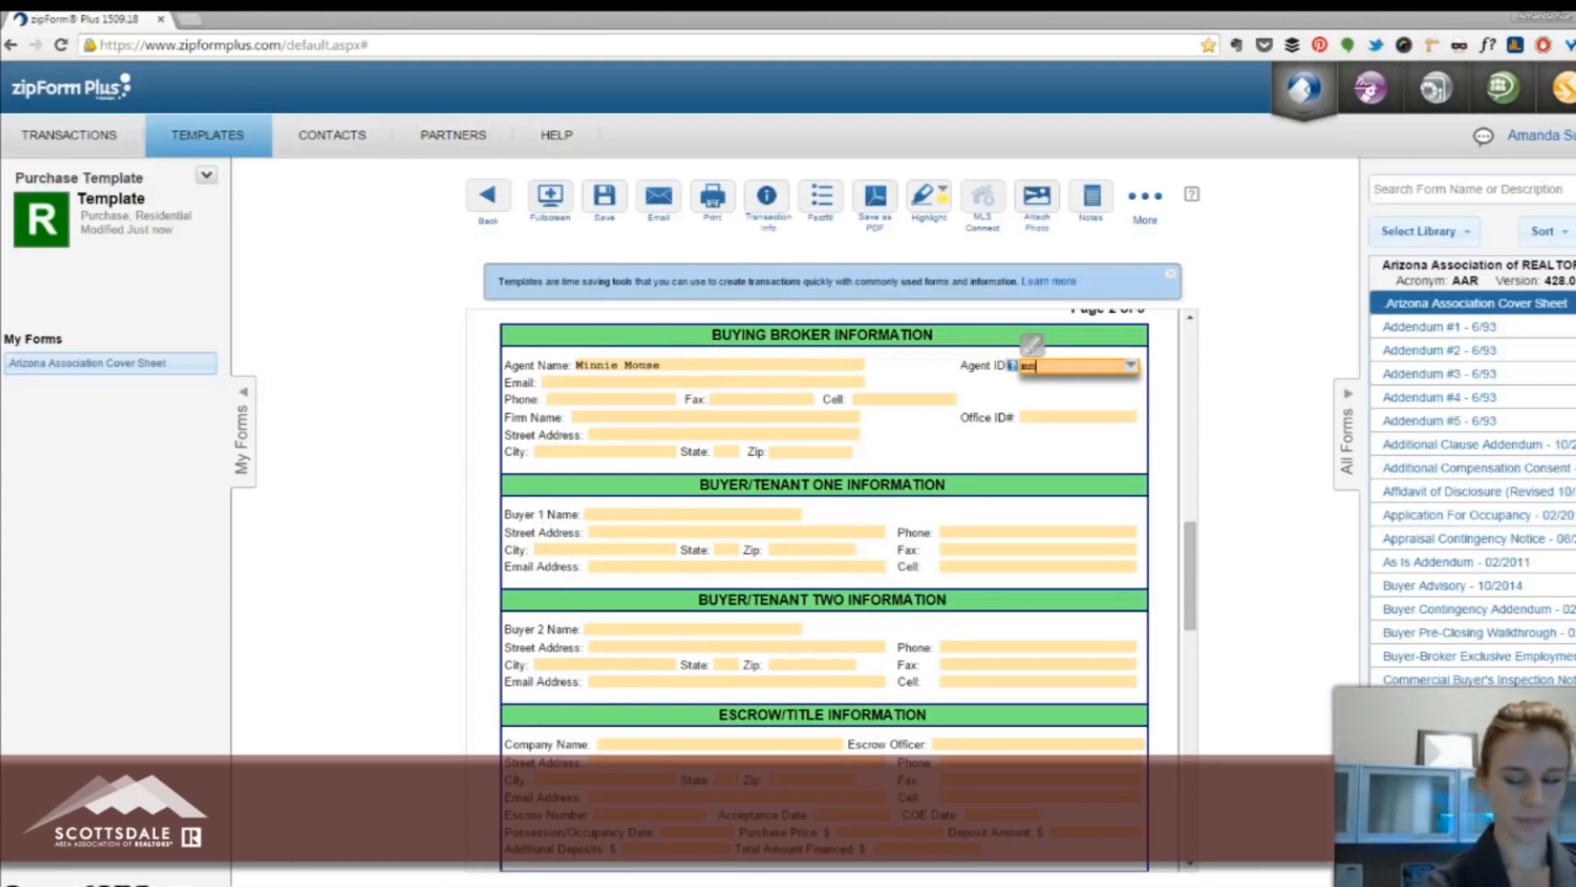
pyautogui.click(1275, 523)
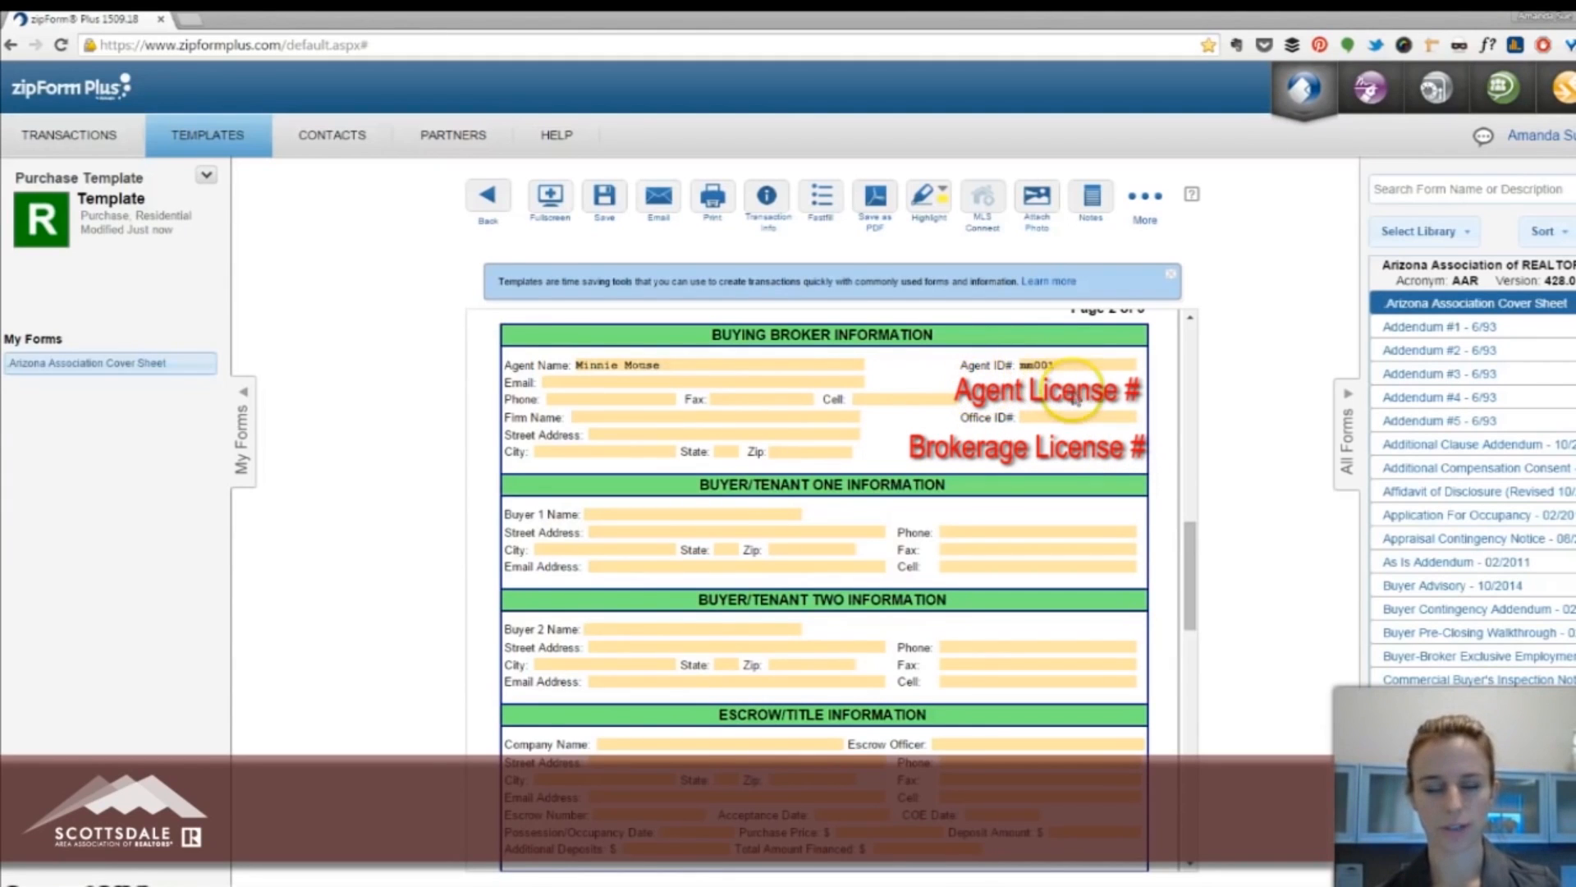
# Enter the broker's email address and the firm name on the cover sheet.
pyautogui.click(623, 382)
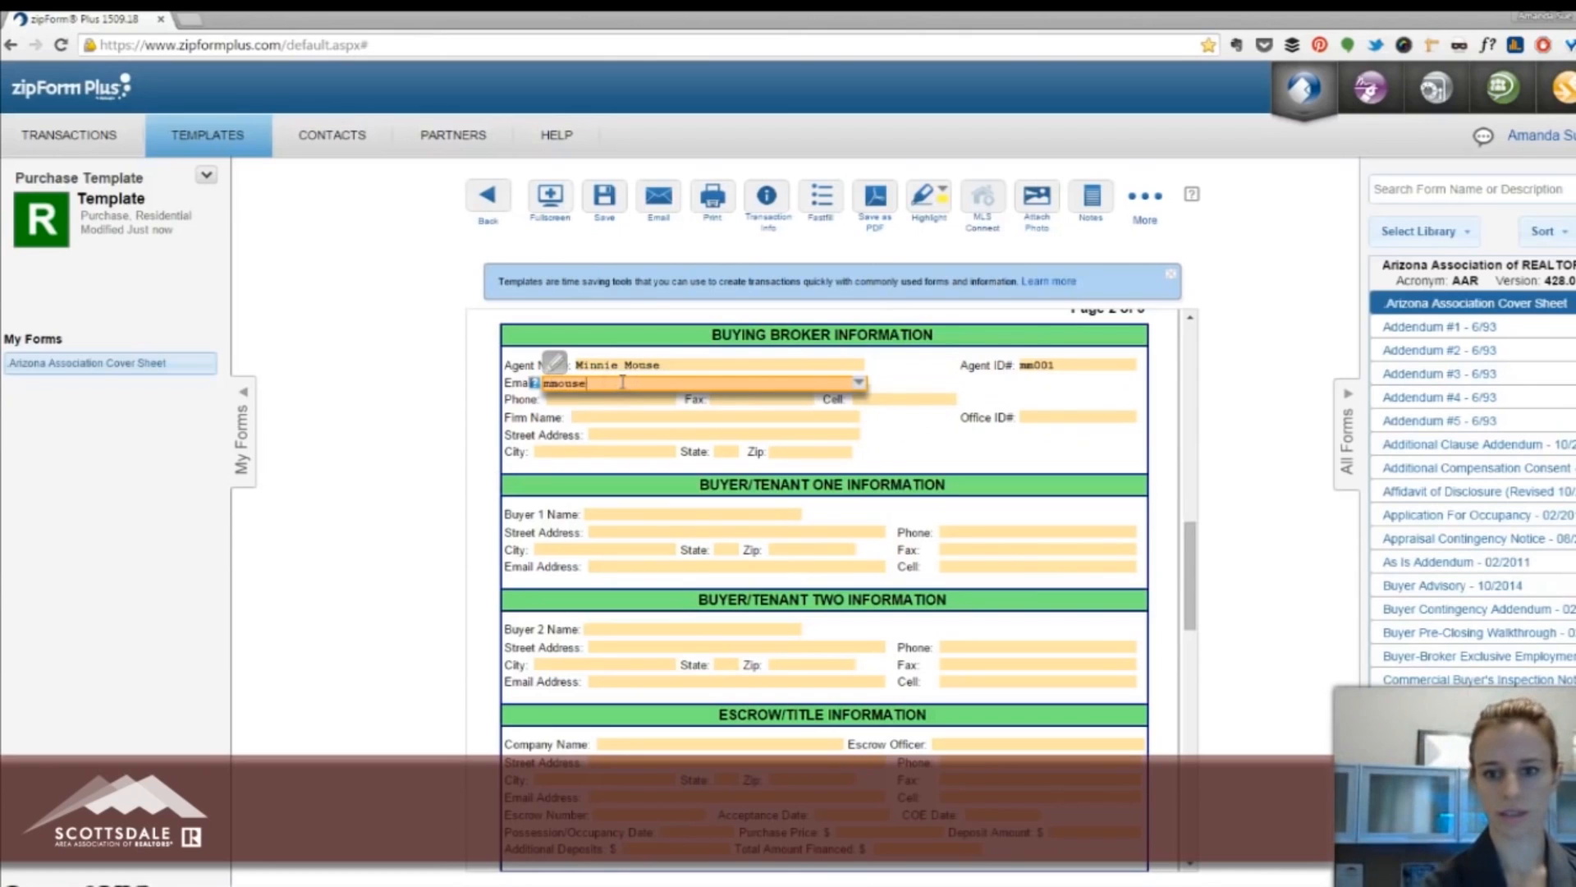
pyautogui.write('mmouse@mickierealty.com')
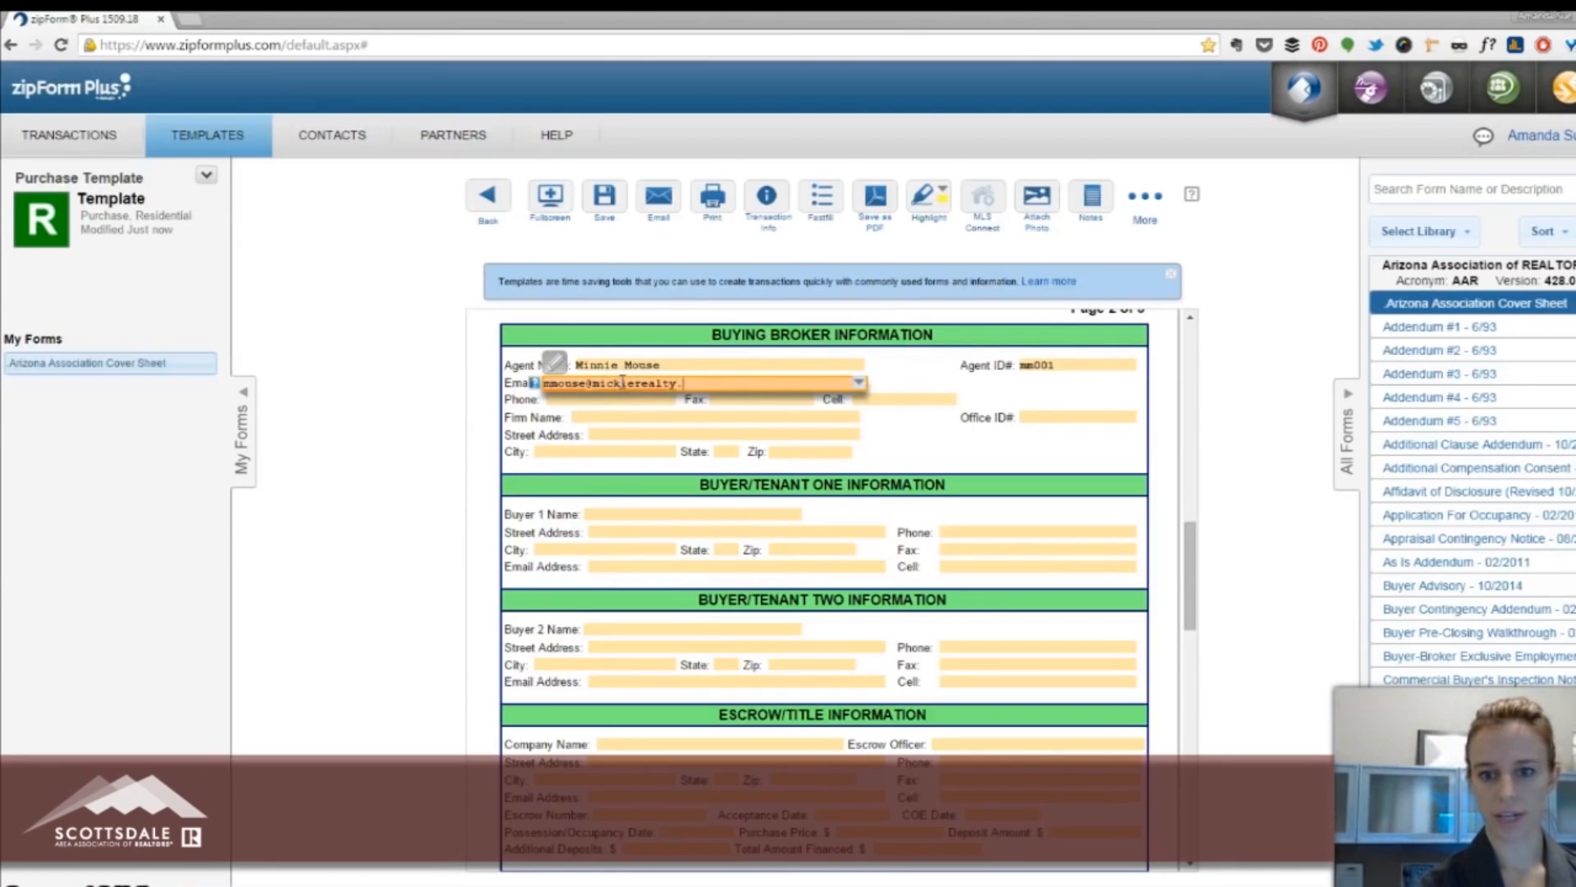
pyautogui.press('Tab')
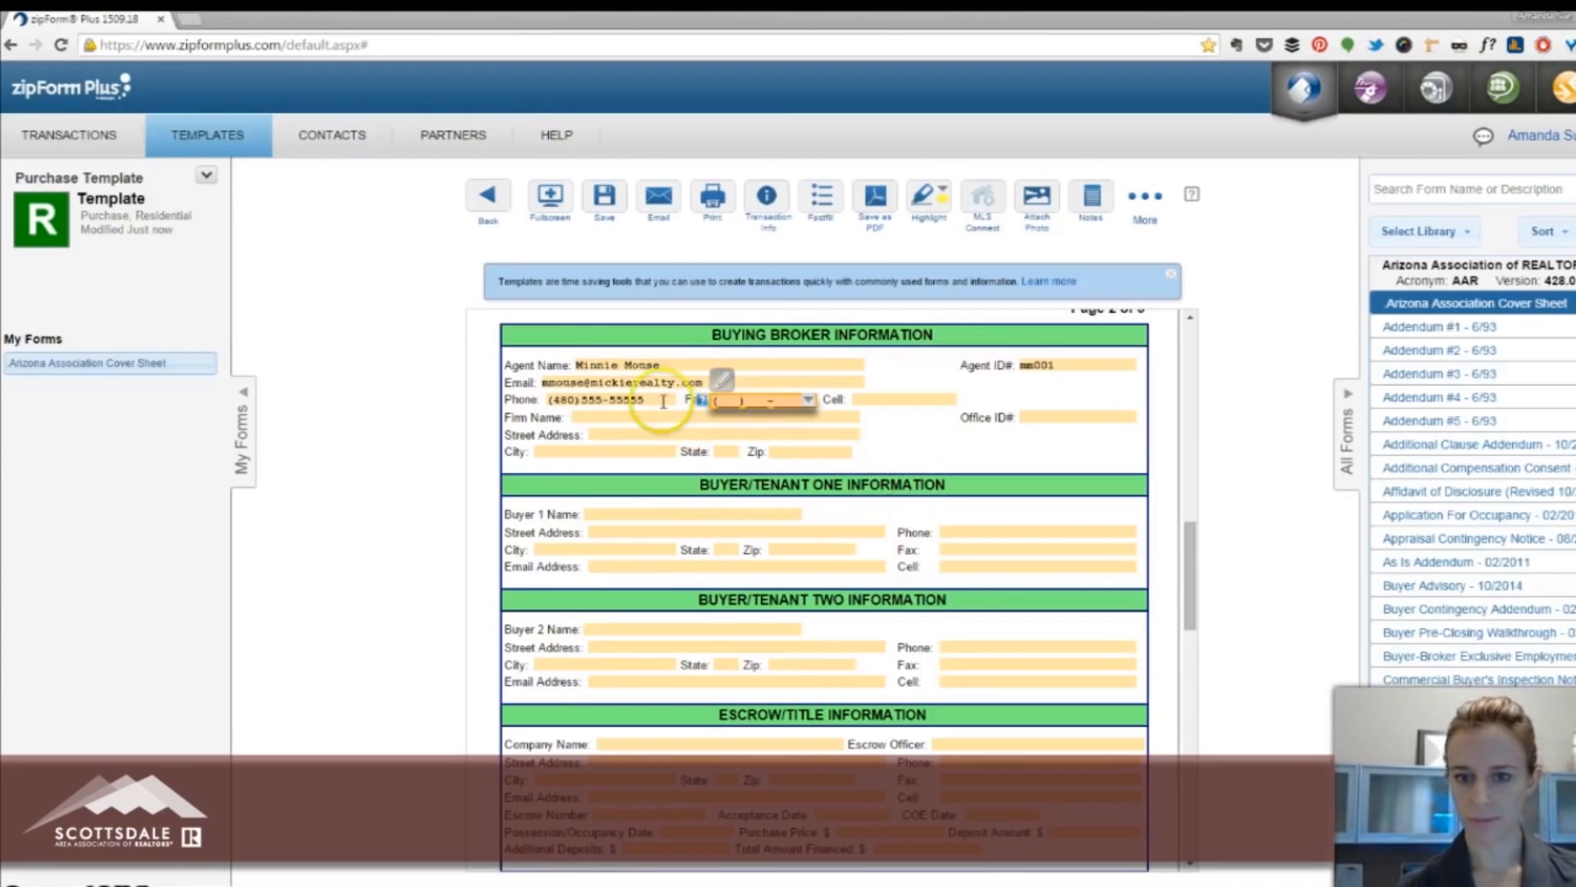
pyautogui.click(755, 413)
pyautogui.write('Mickey Mouse Realty')
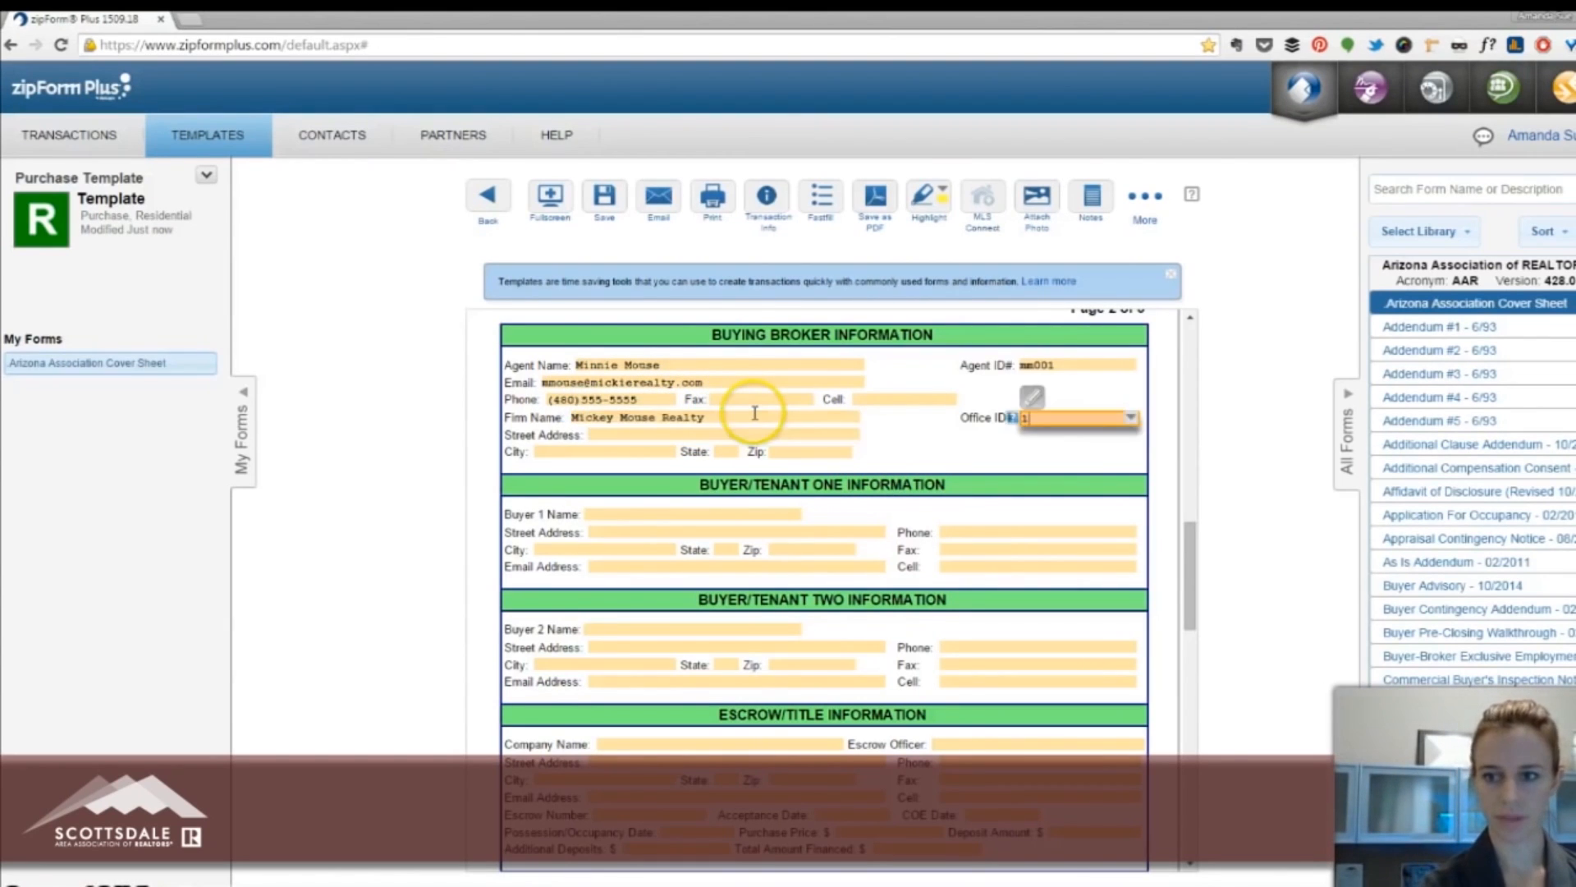
pyautogui.press('Tab')
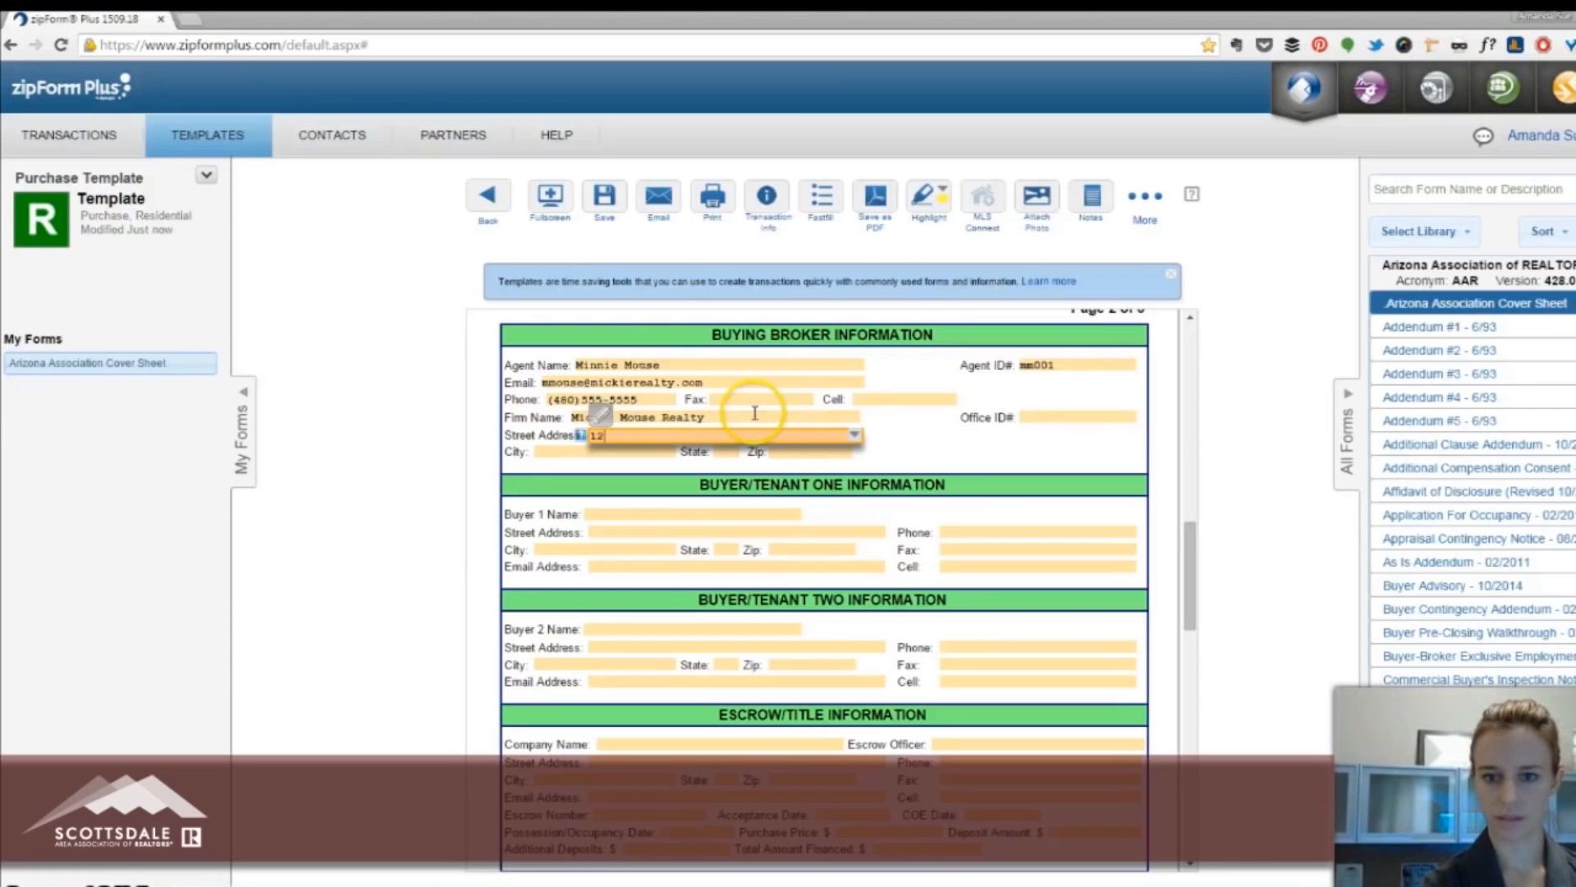
# Fill in the firm's street, city, state, zip and Office ID#, then save the cover sheet.
pyautogui.write('123 Main Street')
pyautogui.press('Tab')
pyautogui.write('Scottsdale')
pyautogui.press('Tab')
pyautogui.write('AZ')
pyautogui.press('Tab')
pyautogui.write('85251')
pyautogui.click(1076, 418)
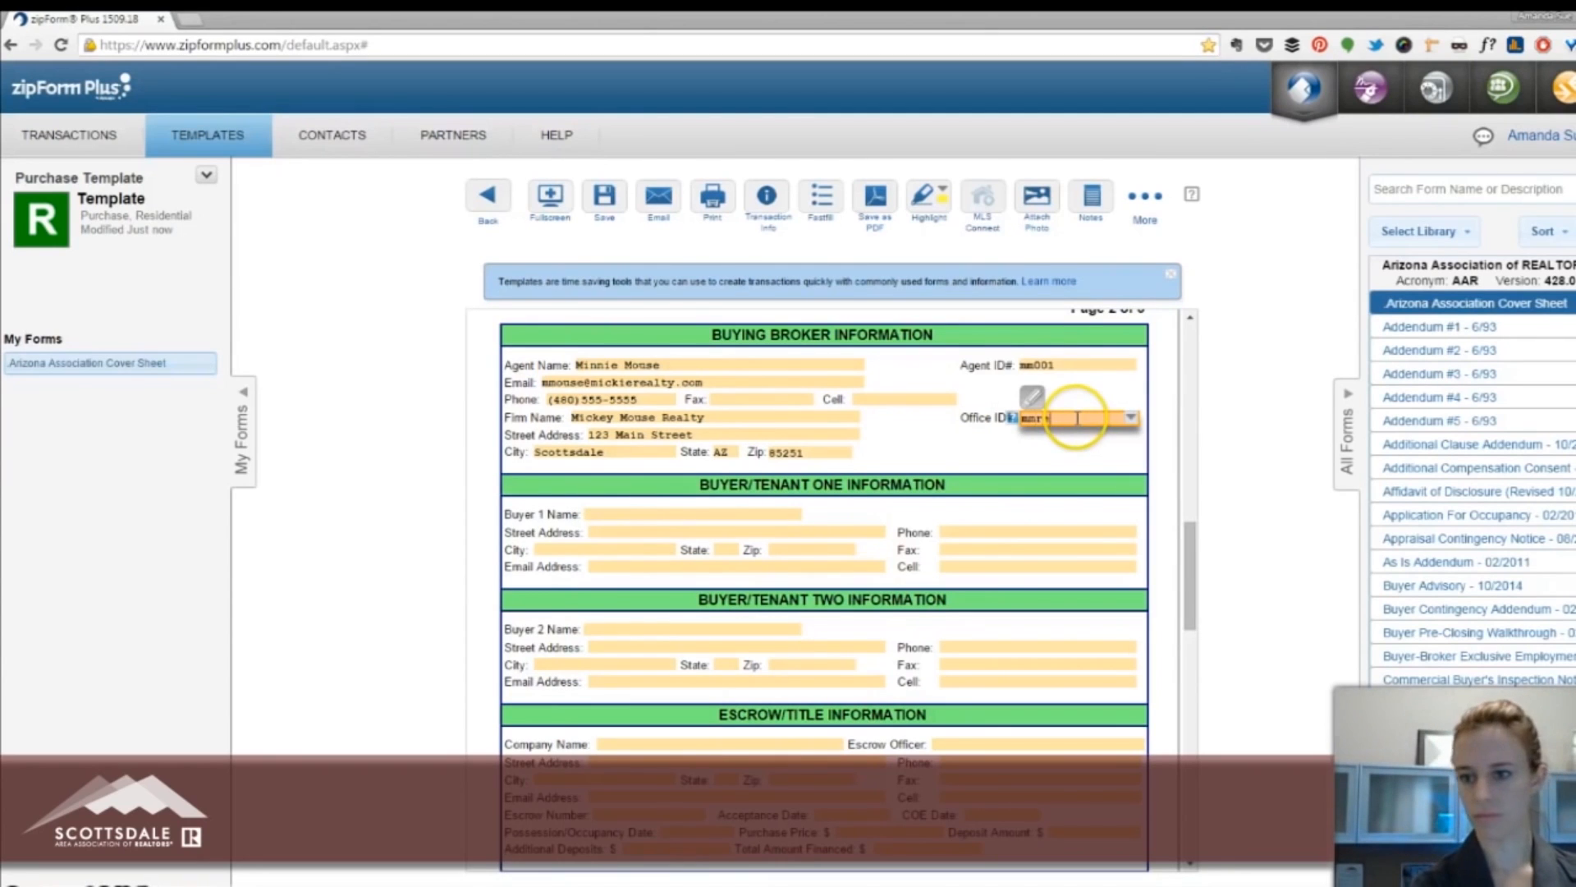
pyautogui.write('mmre01')
pyautogui.click(911, 431)
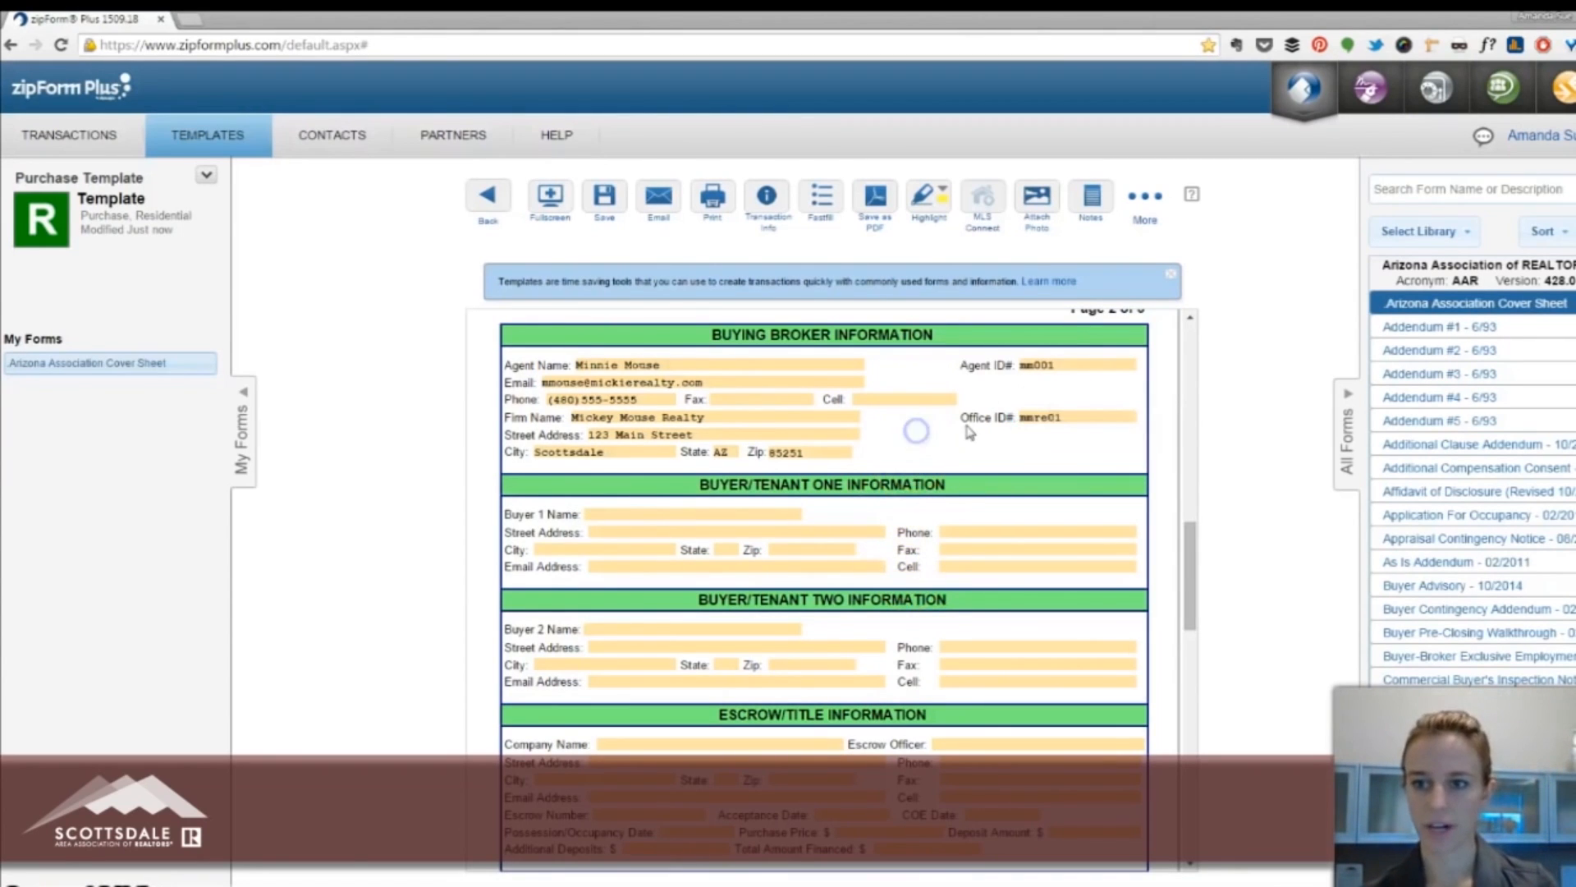
pyautogui.click(606, 201)
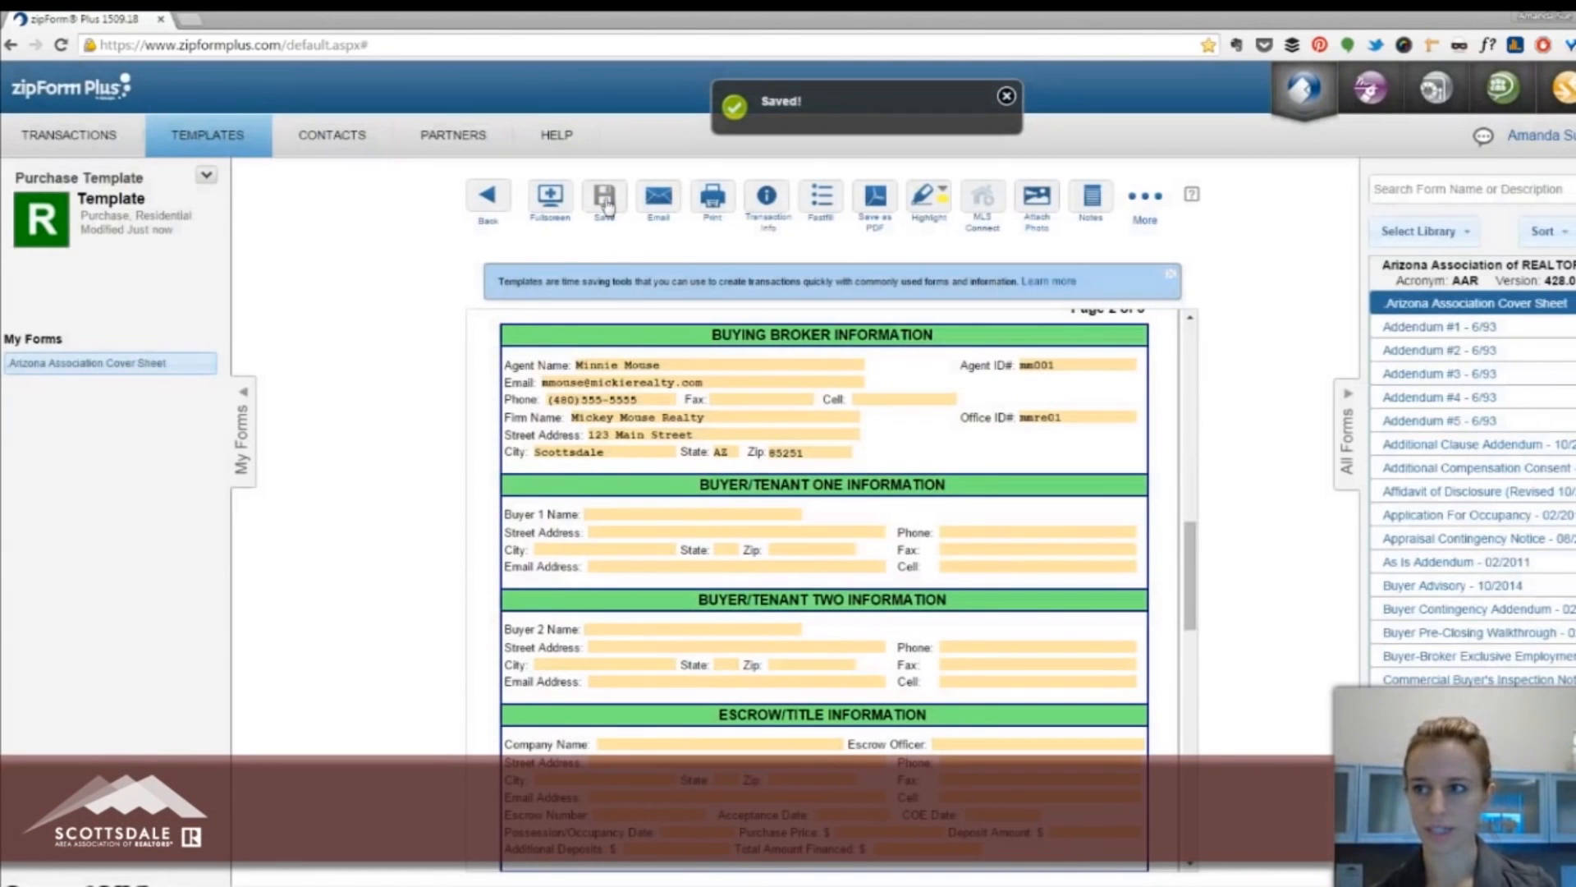
pyautogui.click(82, 135)
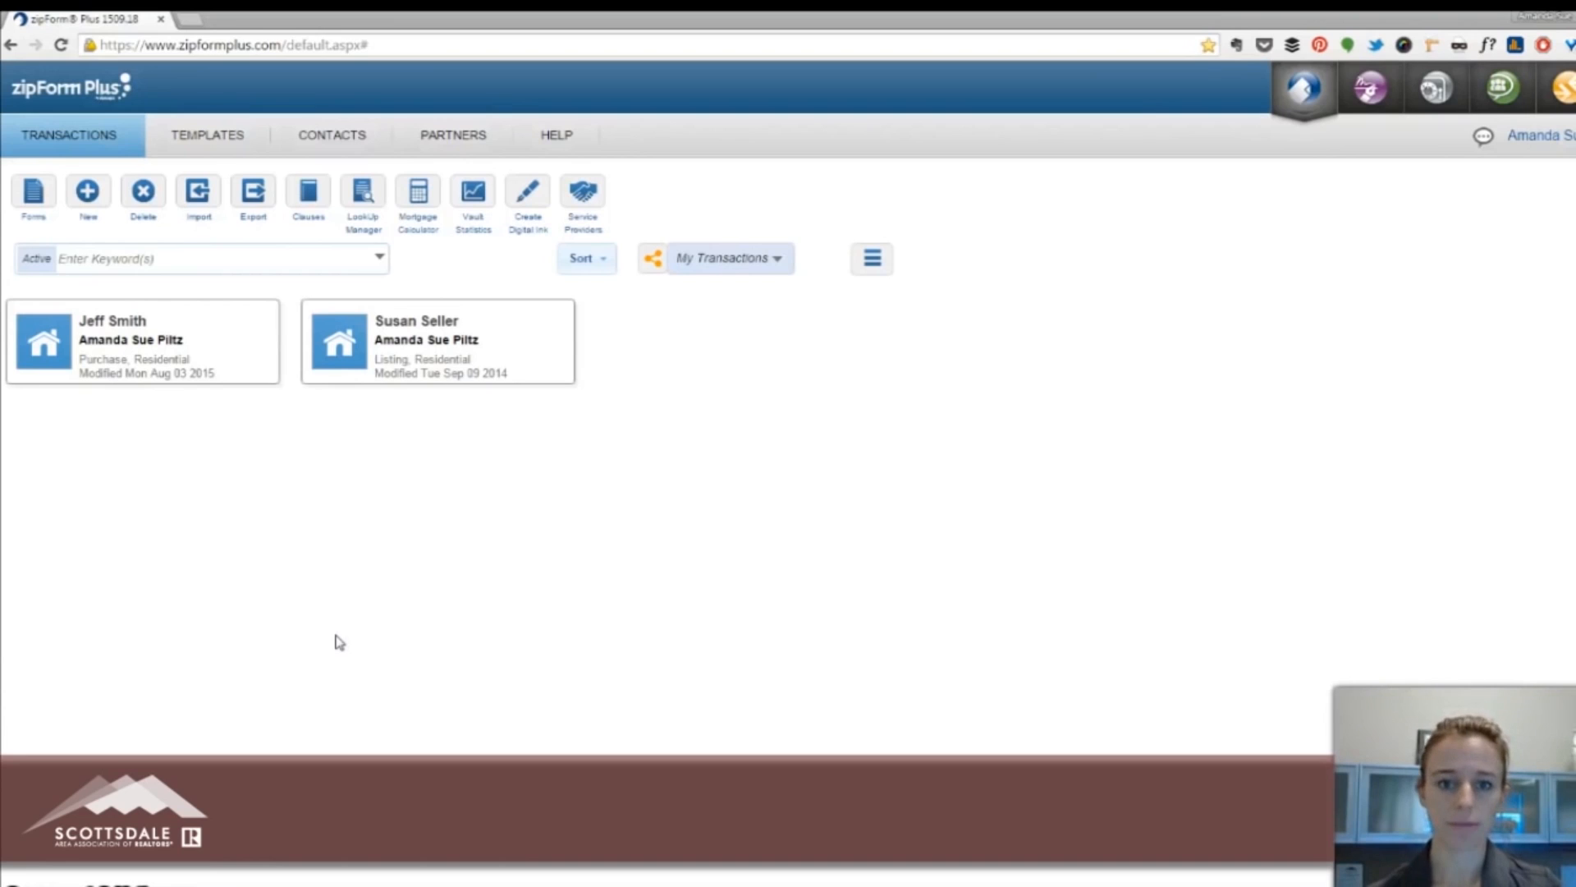
# Create and save a Purchase, Residential transaction with the Purchase Template applied.
pyautogui.click(88, 192)
pyautogui.click(679, 390)
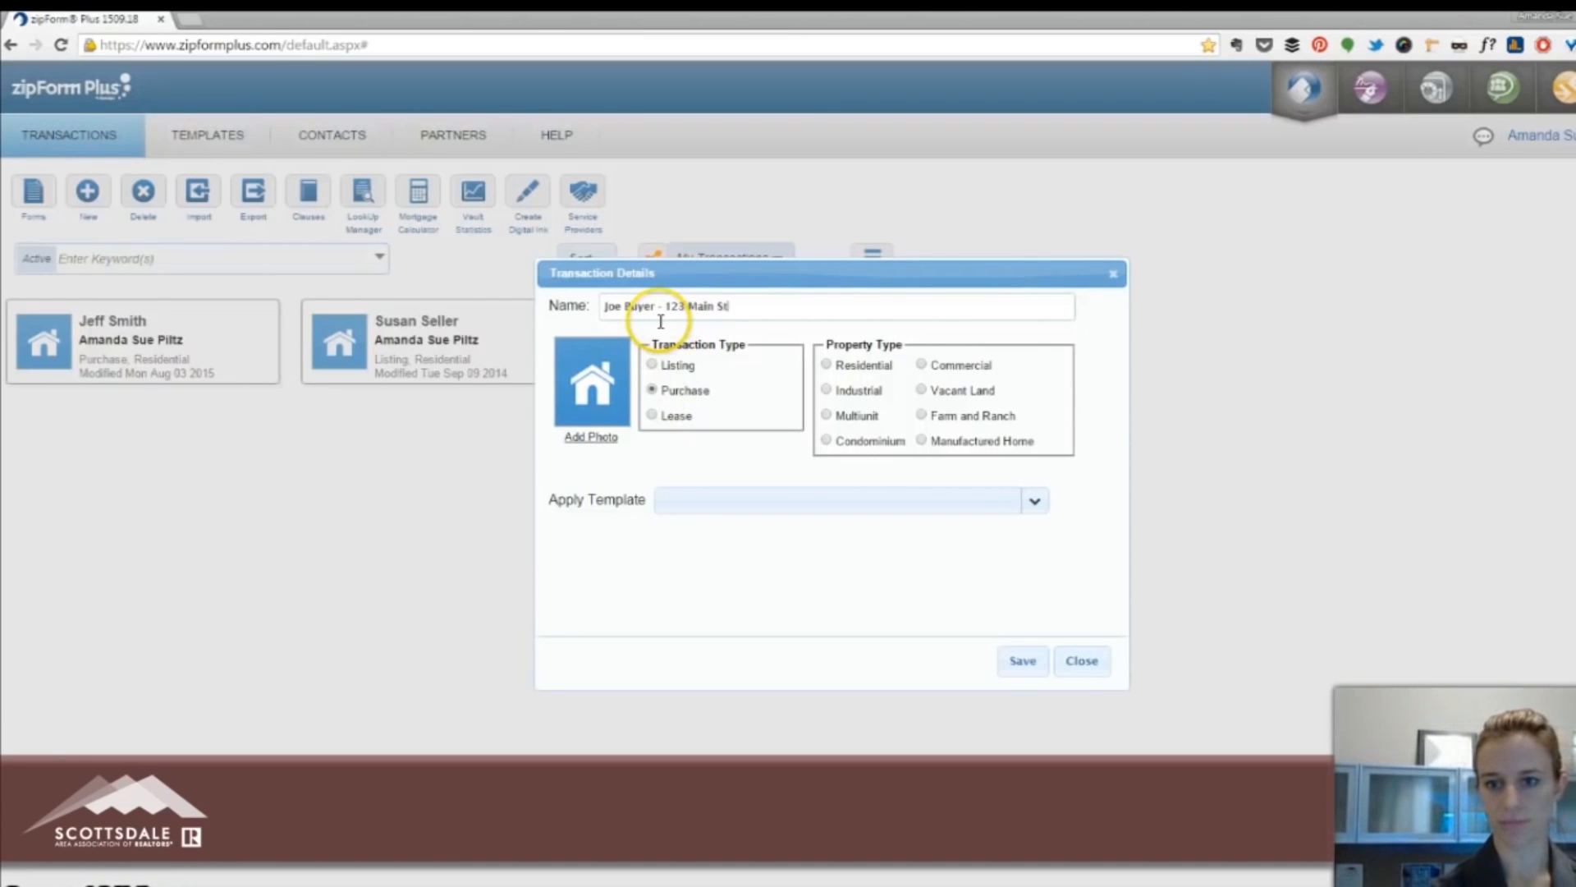
pyautogui.write('t')
pyautogui.click(860, 365)
pyautogui.click(680, 507)
pyautogui.click(724, 534)
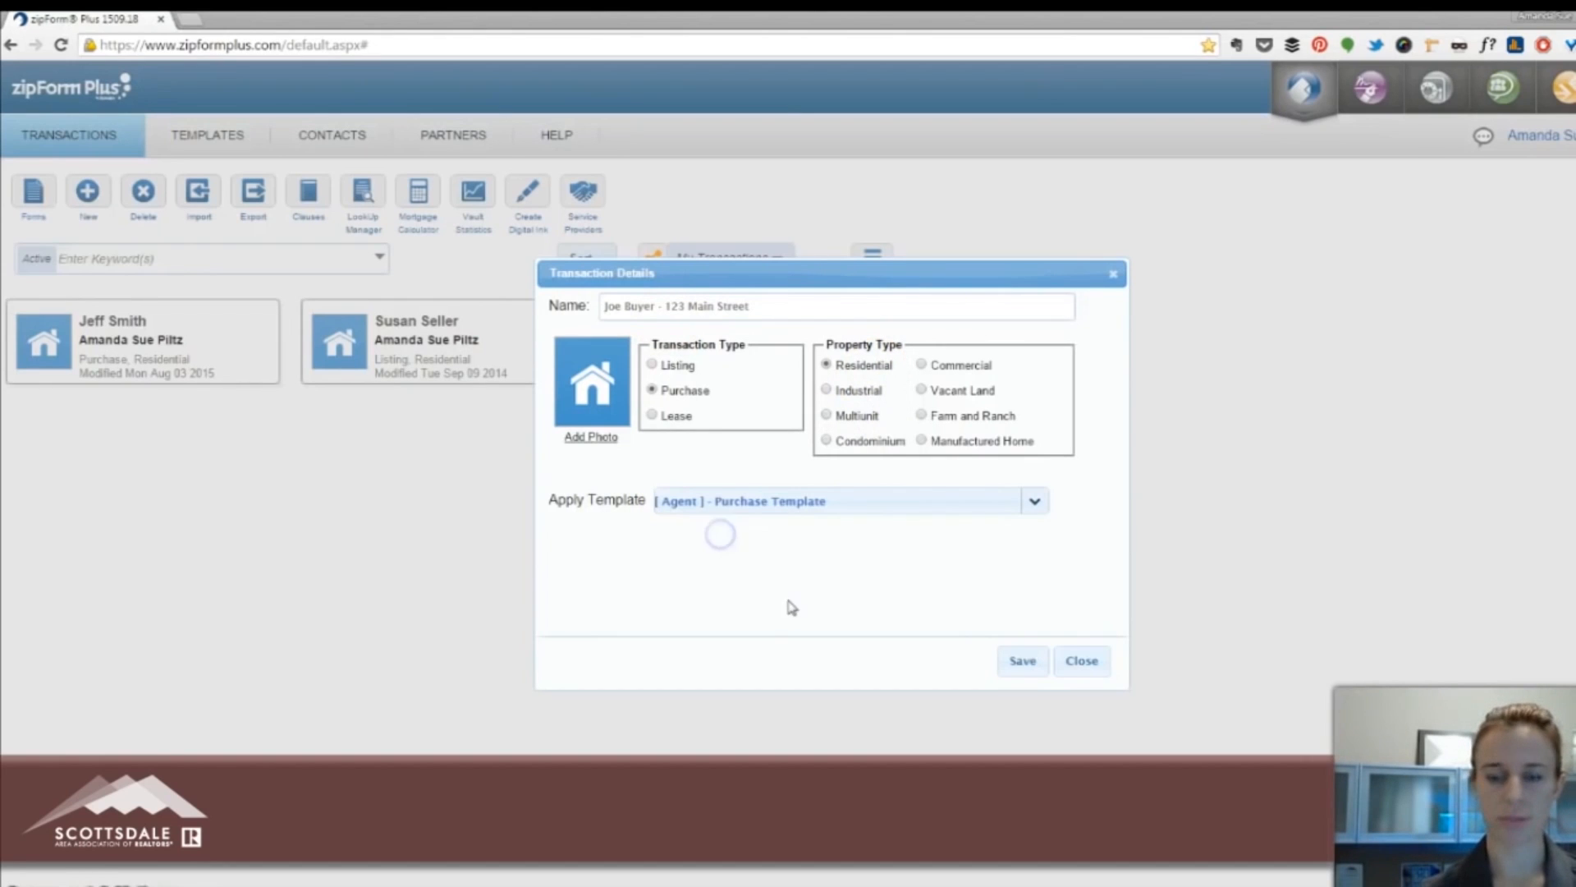
pyautogui.click(1021, 661)
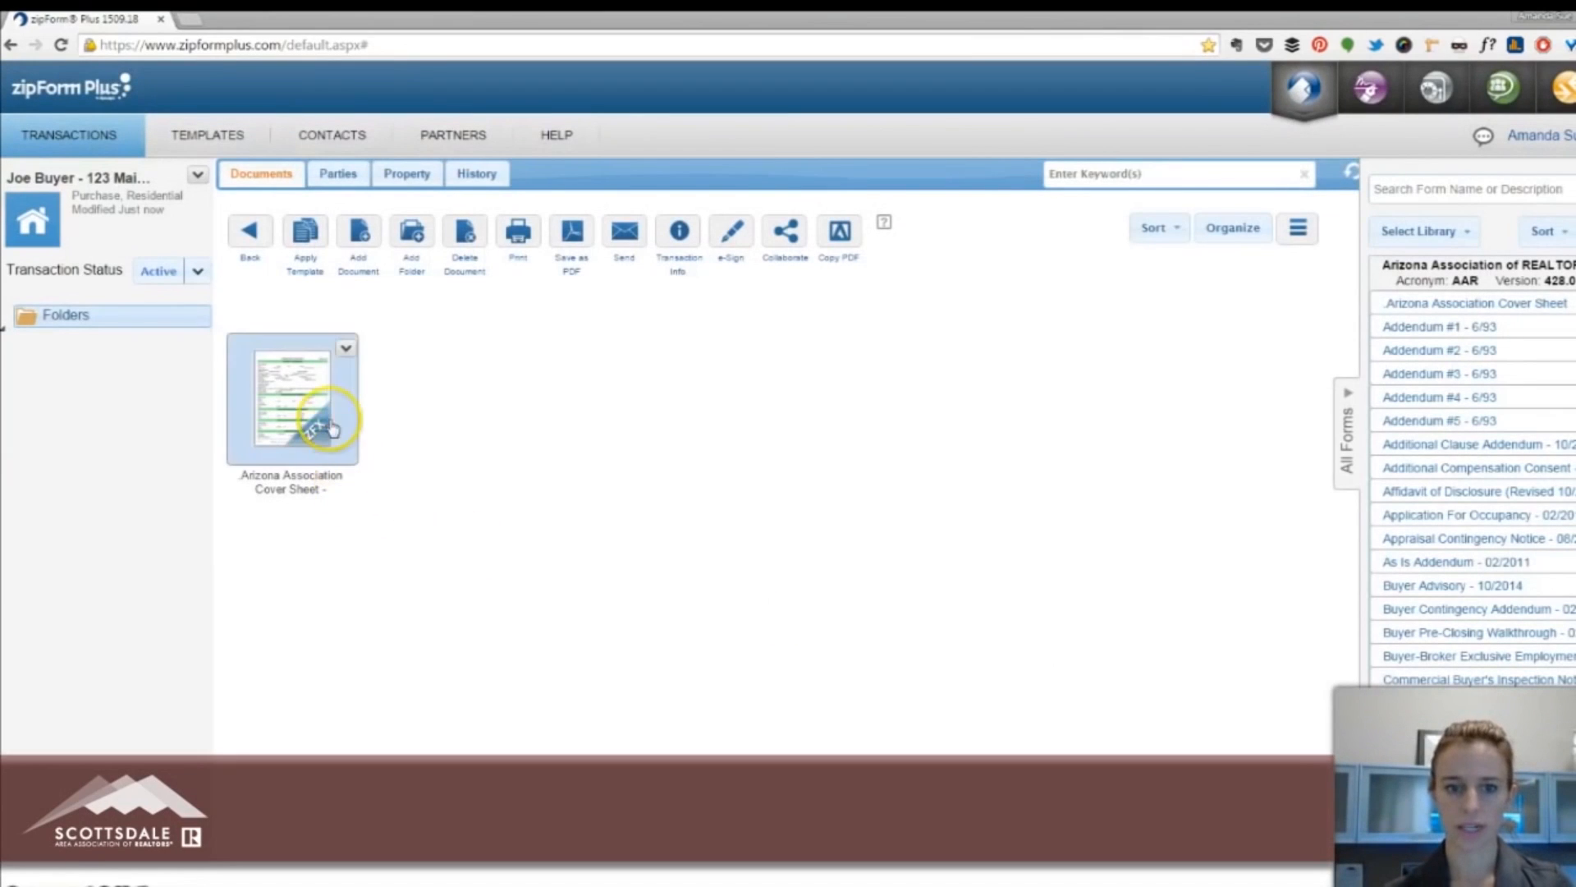
pyautogui.click(332, 428)
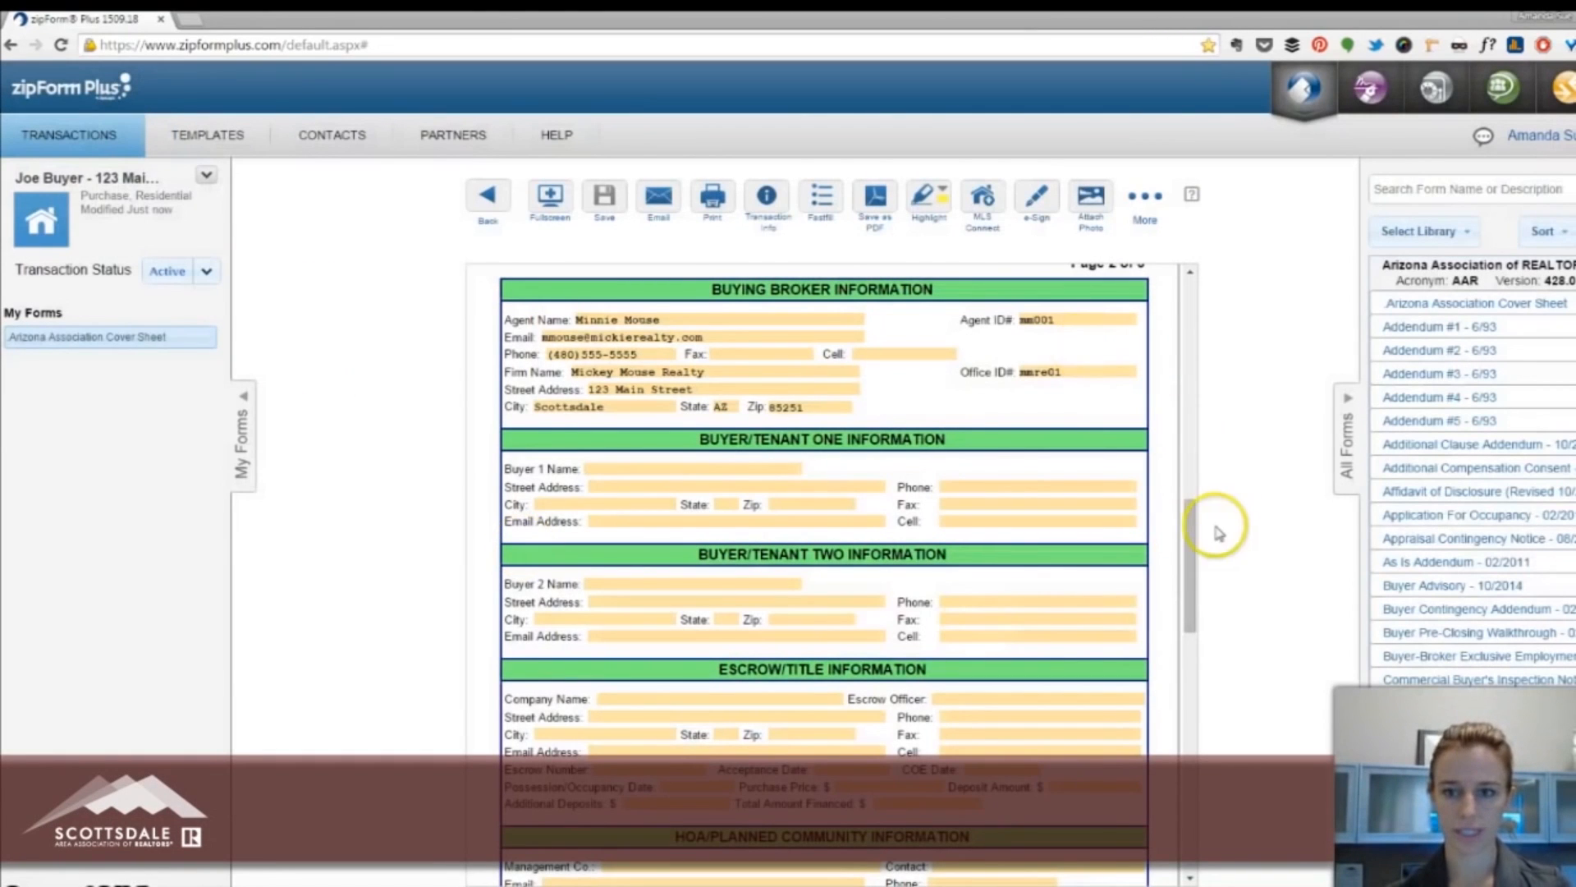
pyautogui.moveTo(1189, 545); pyautogui.dragTo(1214, 321)
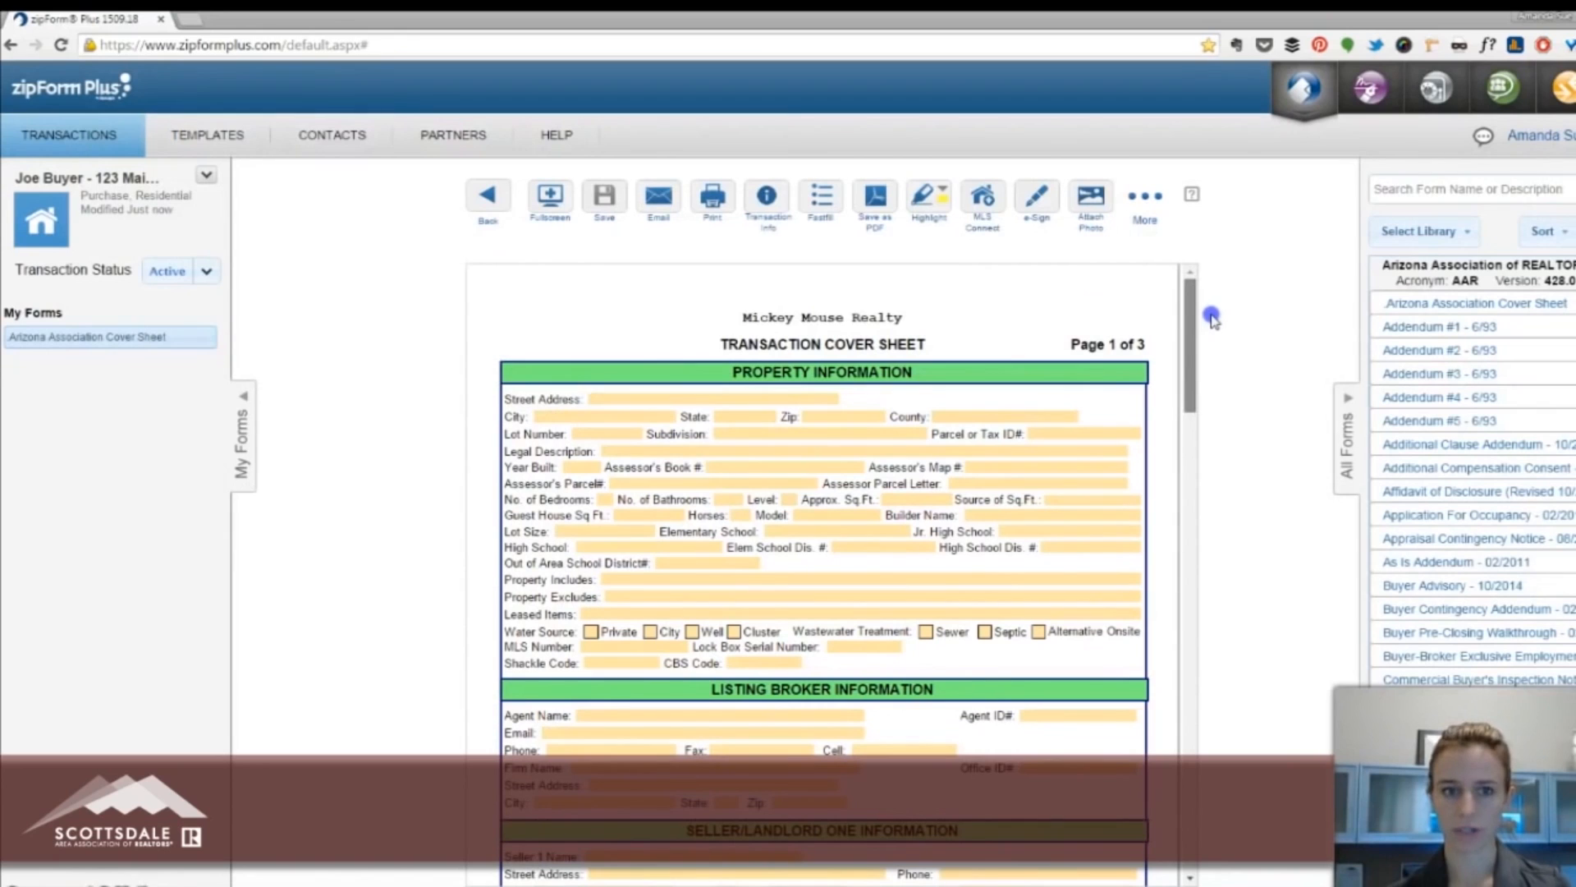
pyautogui.moveTo(1212, 325); pyautogui.dragTo(1214, 503)
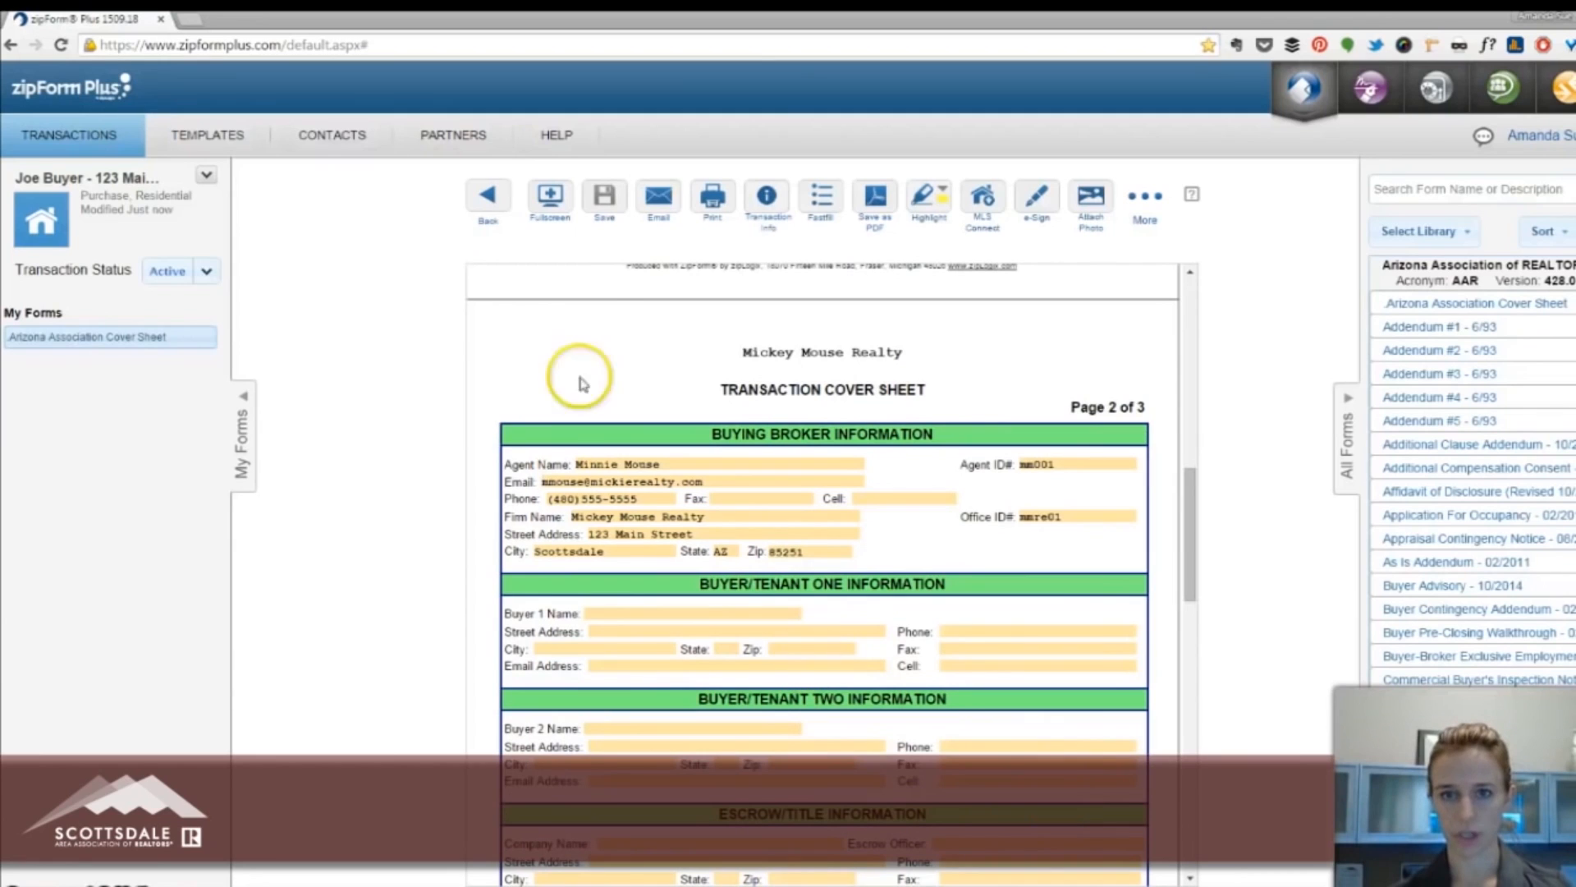
pyautogui.click(487, 200)
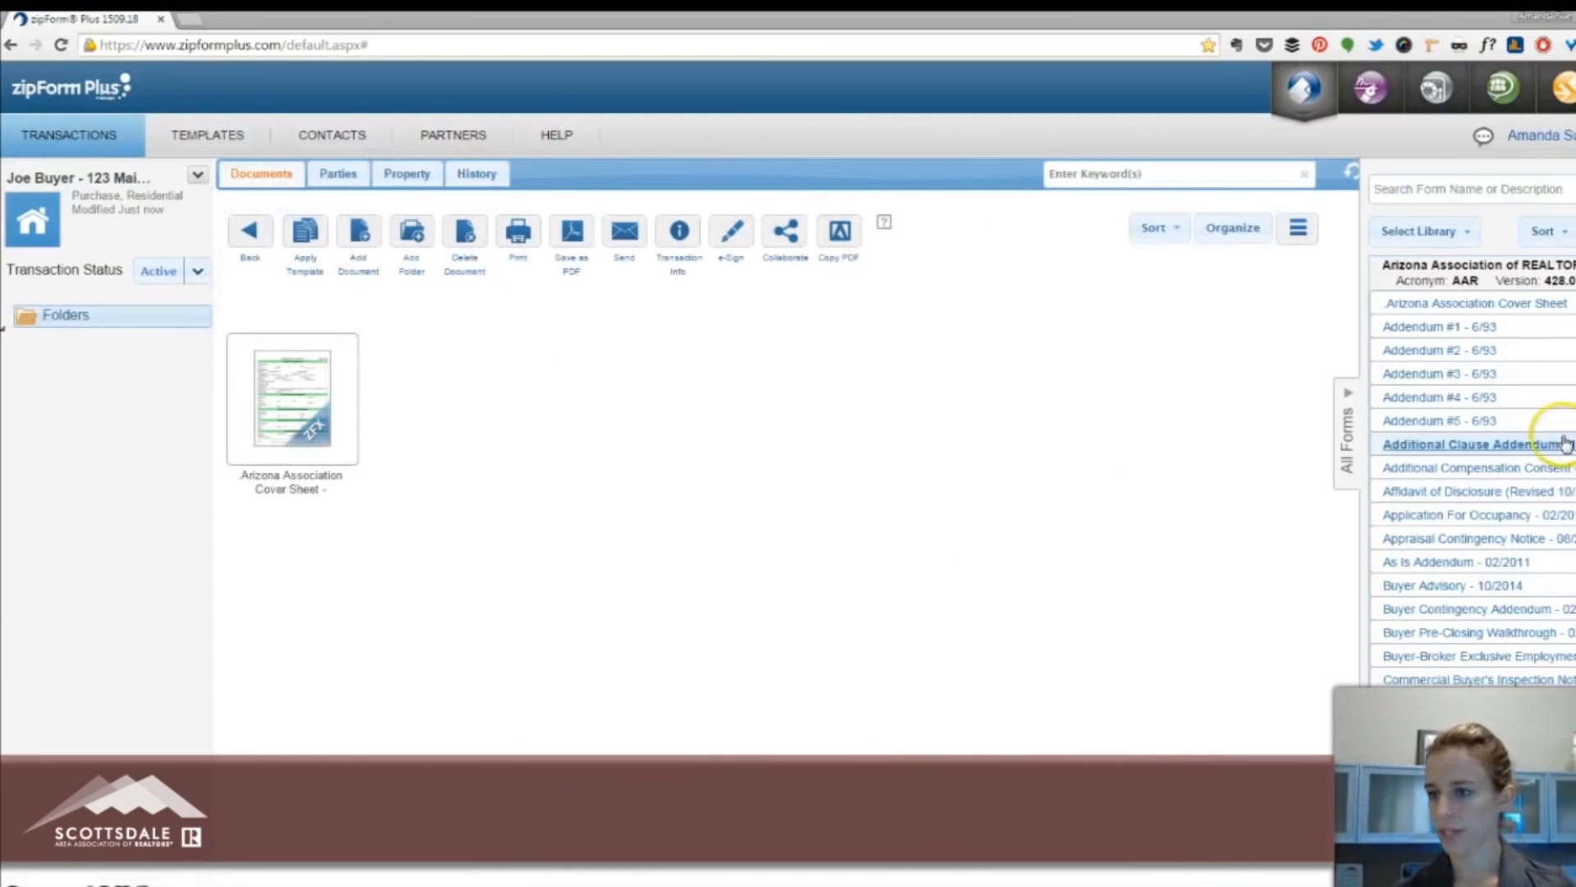
# Add the Residential Purchase Contract - 06/2014 to the transaction.
pyautogui.scroll(-3, 1556, 460)
pyautogui.scroll(-10, 1560, 526)
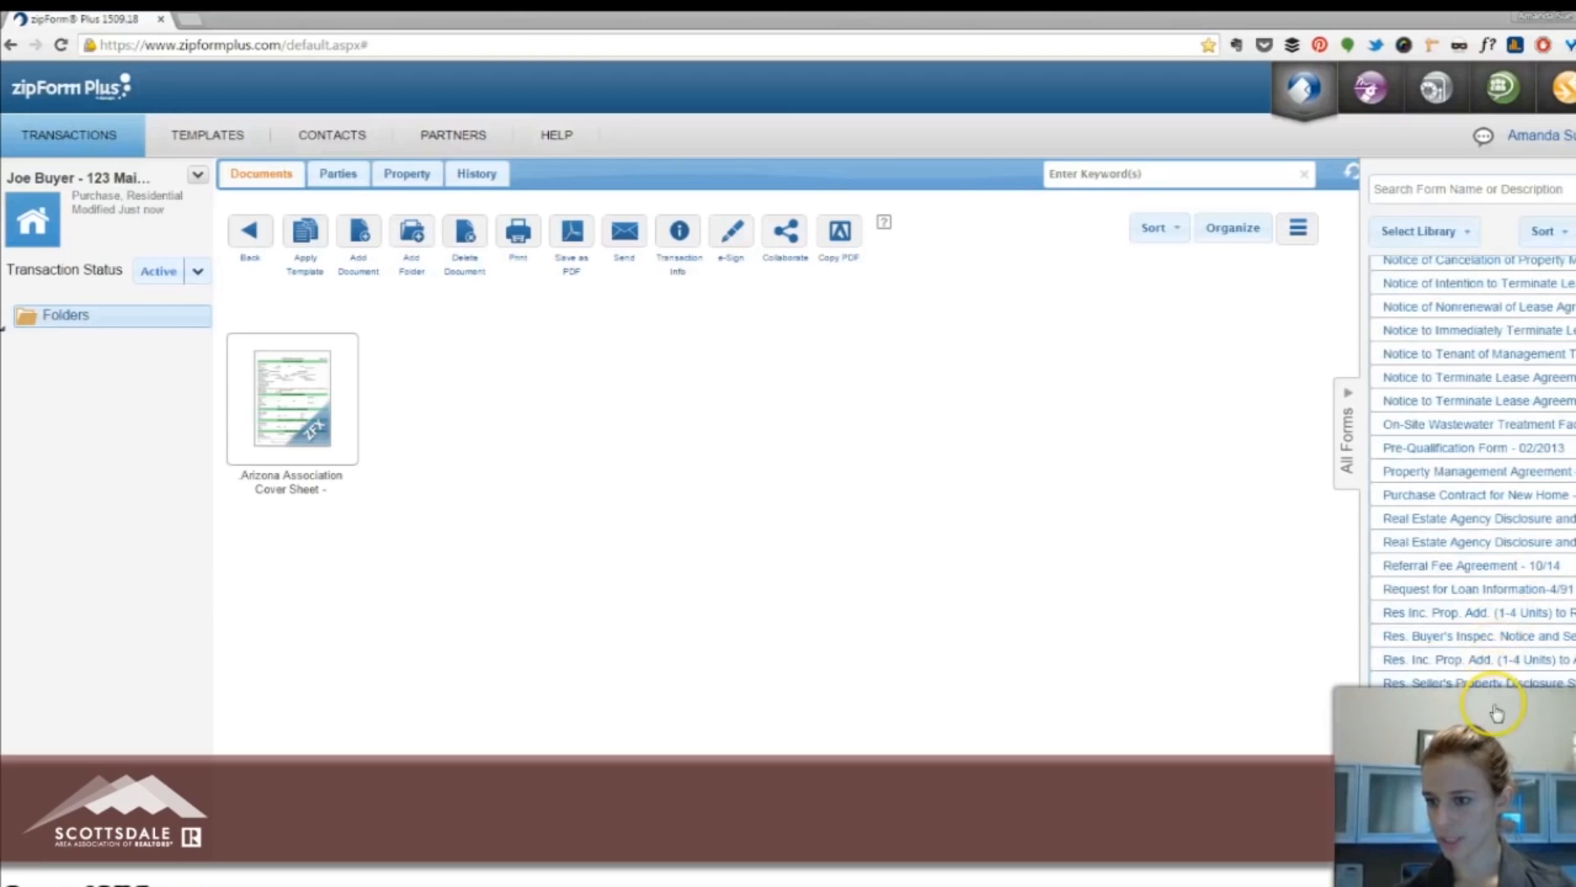
pyautogui.click(1509, 768)
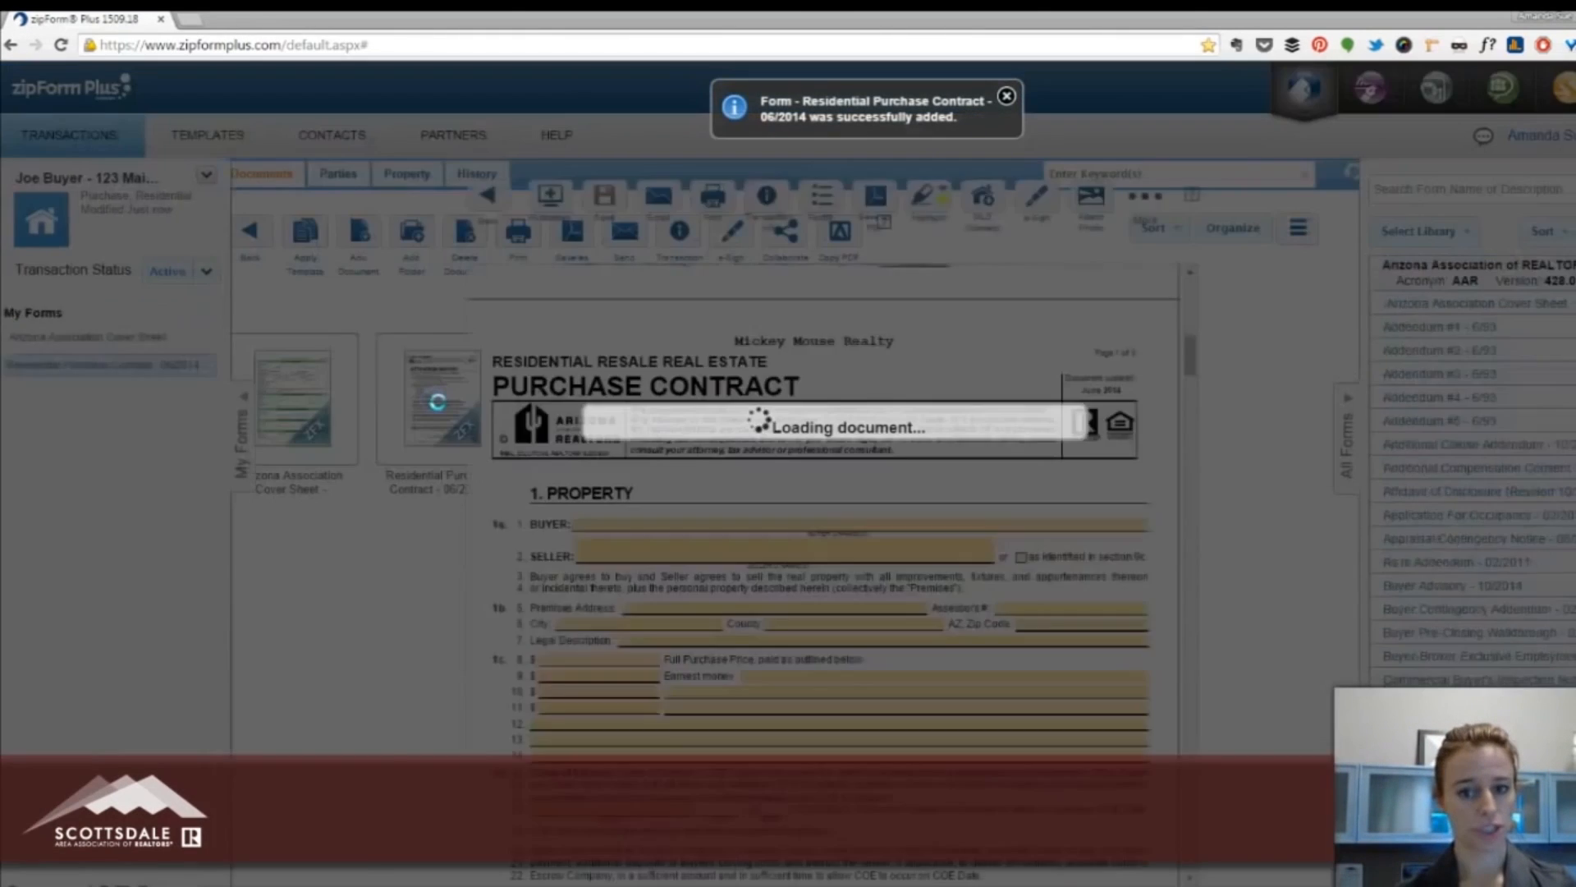
# Scroll to page 9 to check the prefilled Broker on behalf of Buyer lines.
pyautogui.scroll(-3, 944, 450)
pyautogui.scroll(-15, 944, 450)
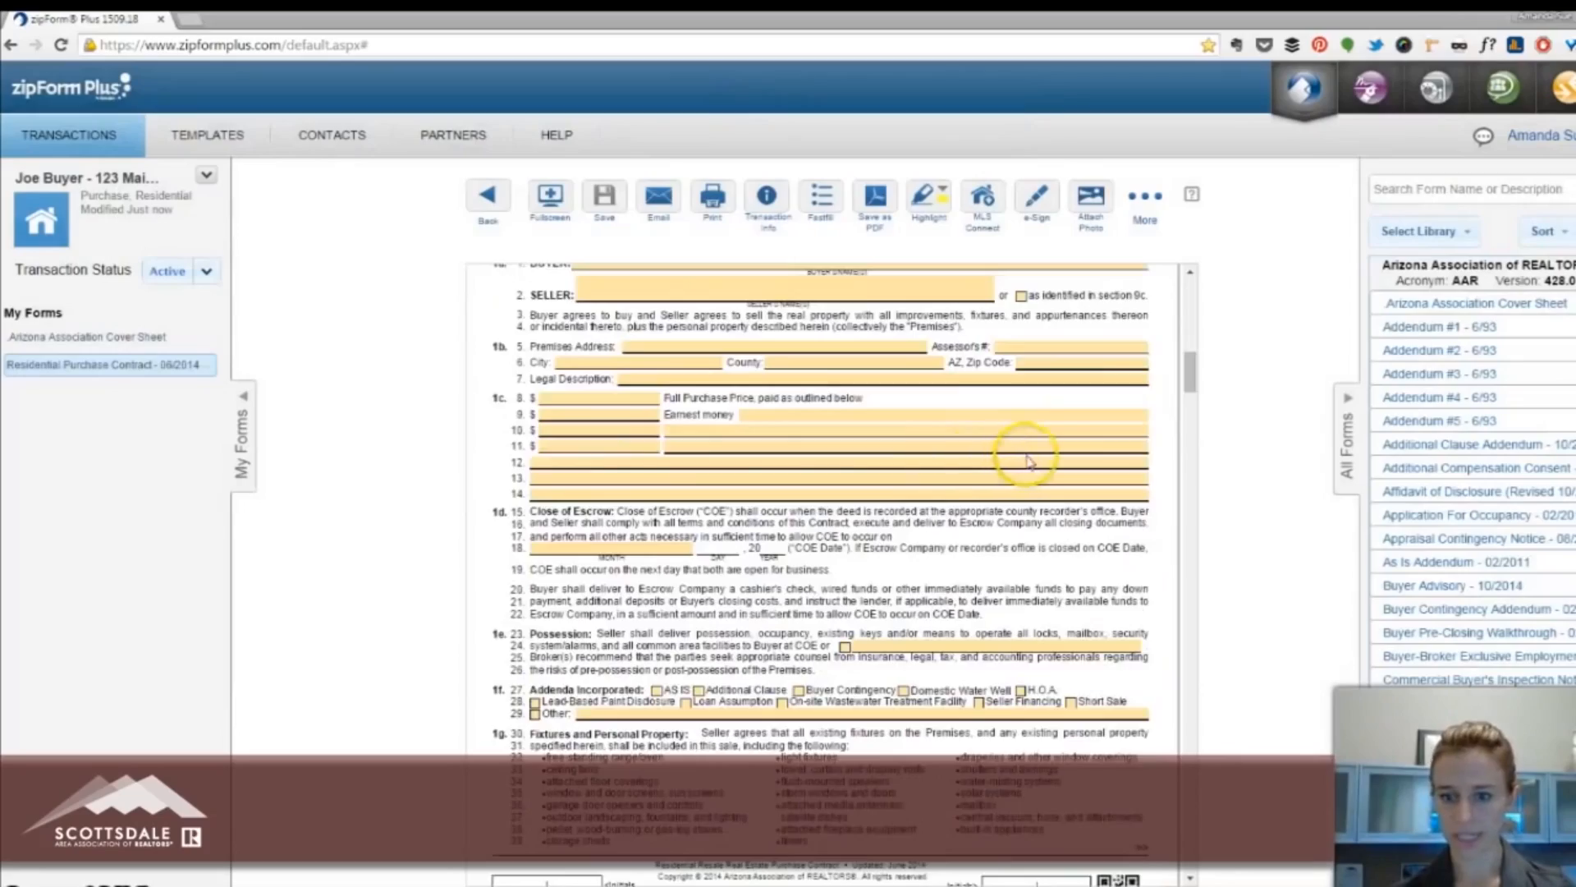
pyautogui.moveTo(1191, 435); pyautogui.dragTo(1208, 839)
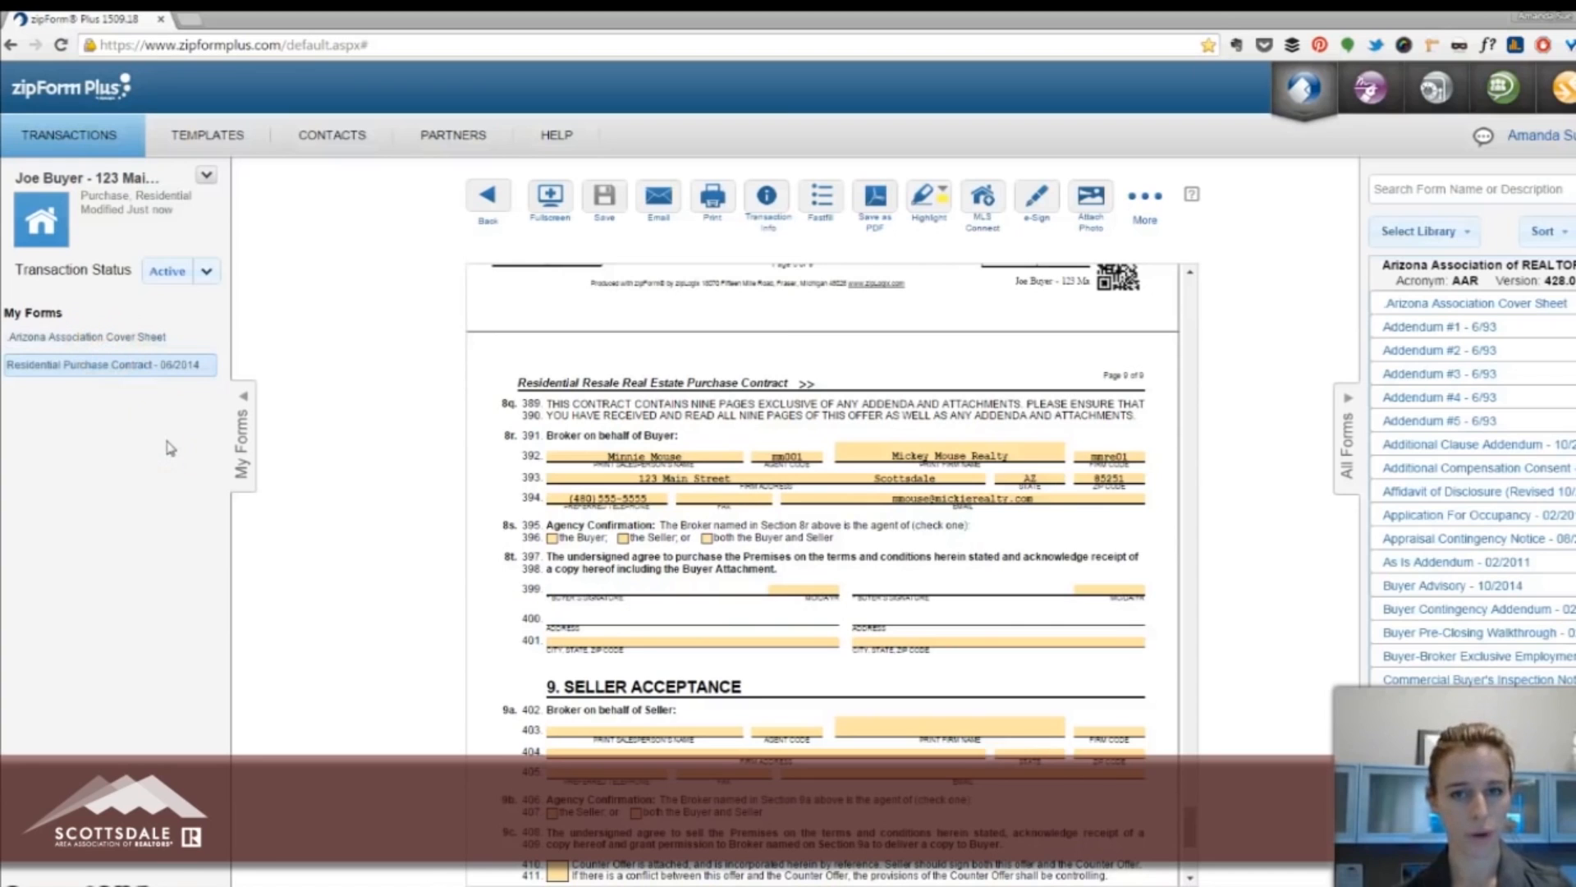
pyautogui.click(407, 527)
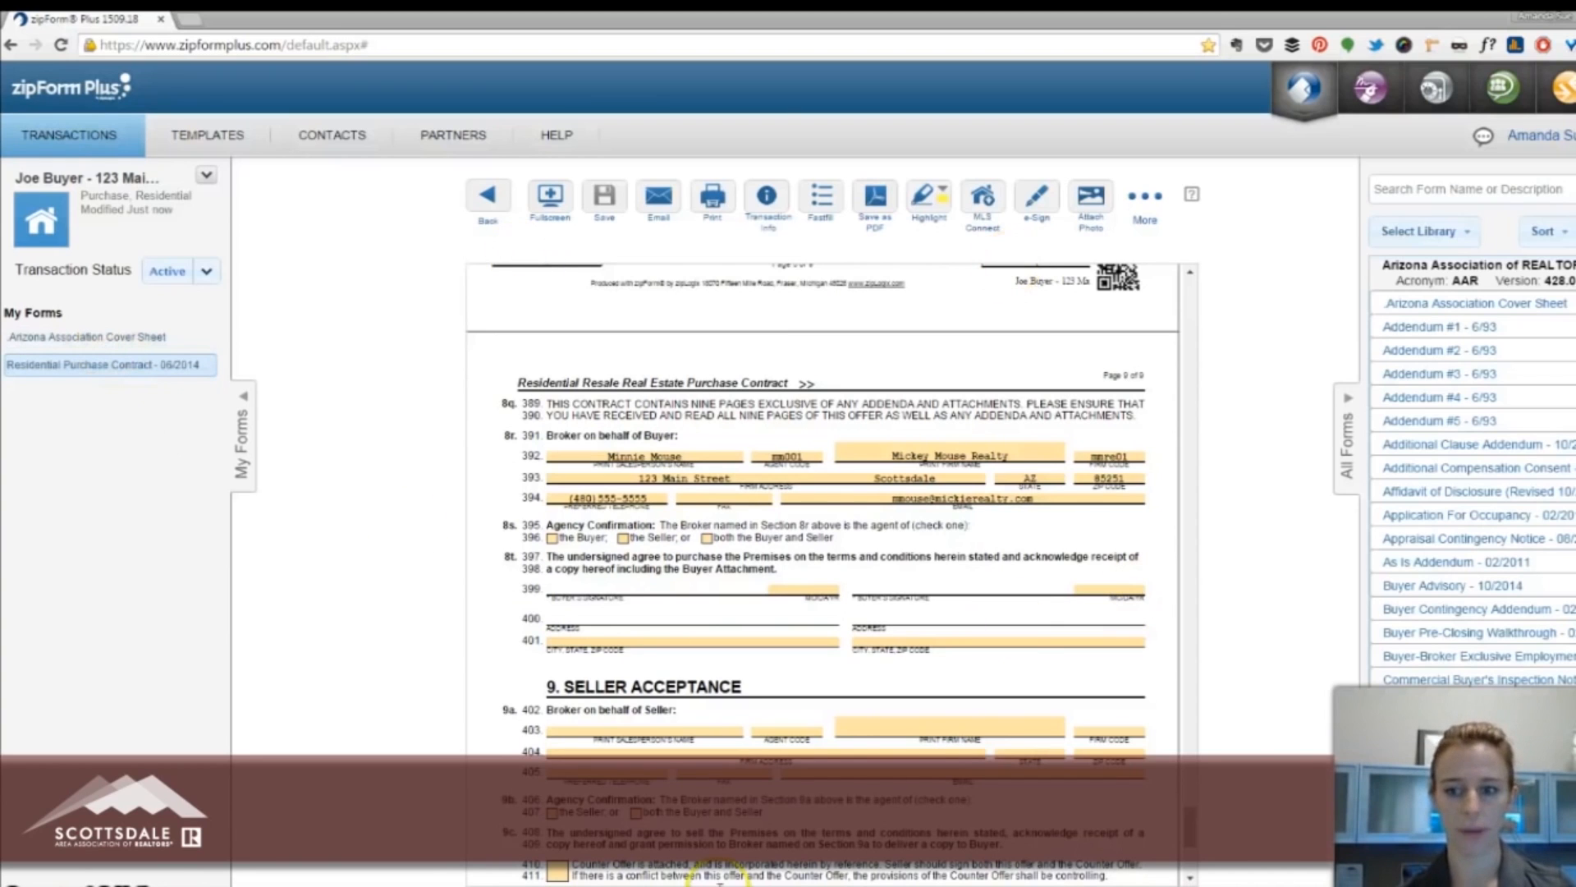
# Save the transaction's Arizona Association Cover Sheet and view its prefilled page 2 broker details.
pyautogui.click(142, 338)
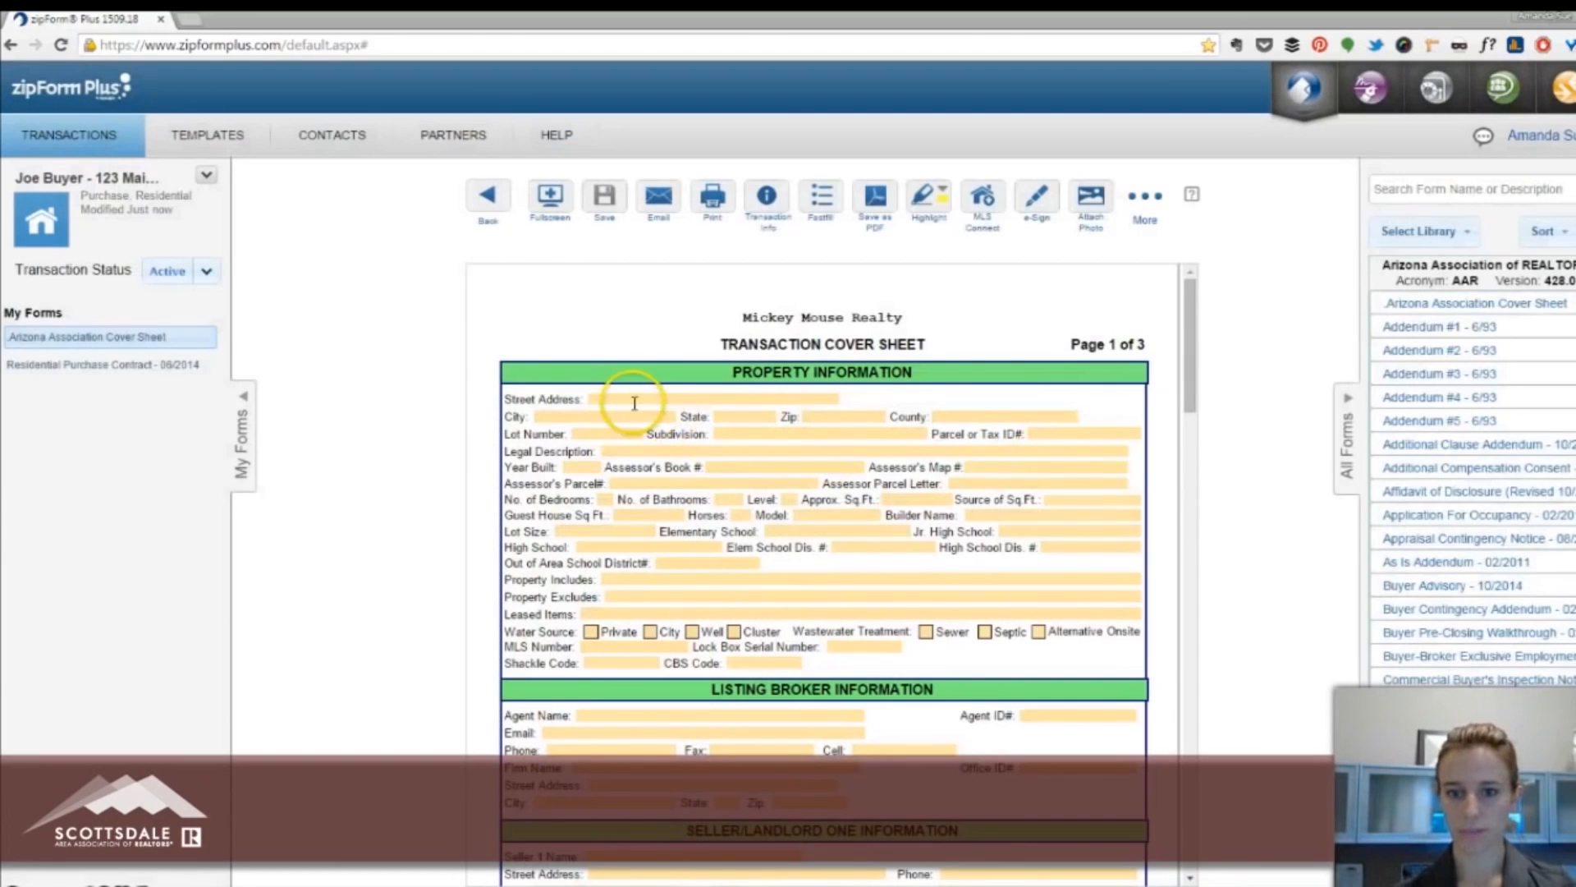
pyautogui.click(635, 401)
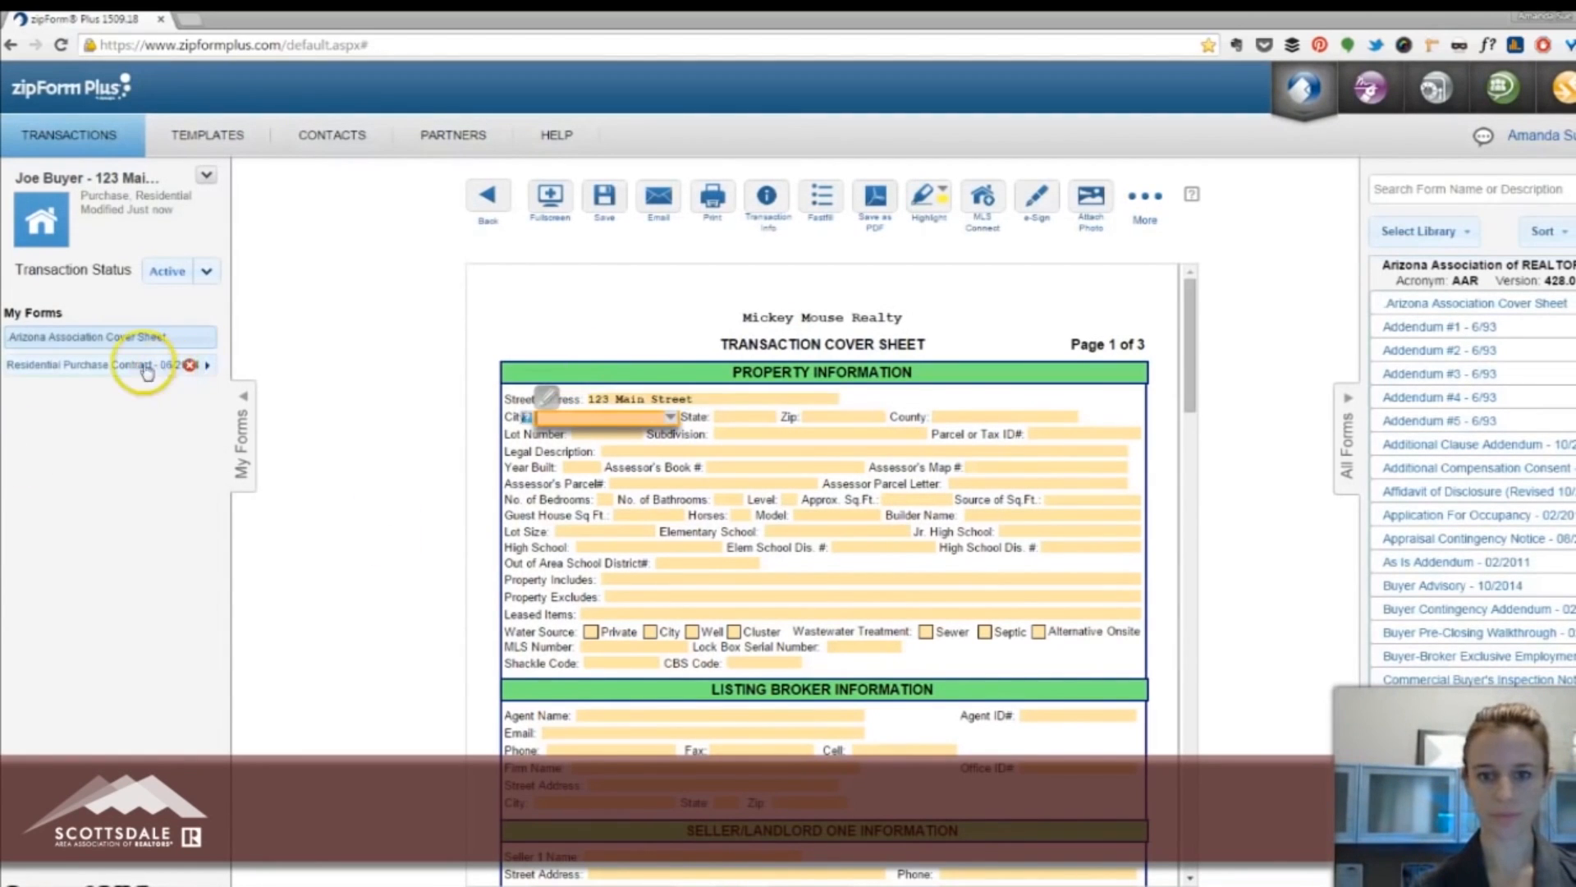
pyautogui.click(604, 197)
pyautogui.click(85, 365)
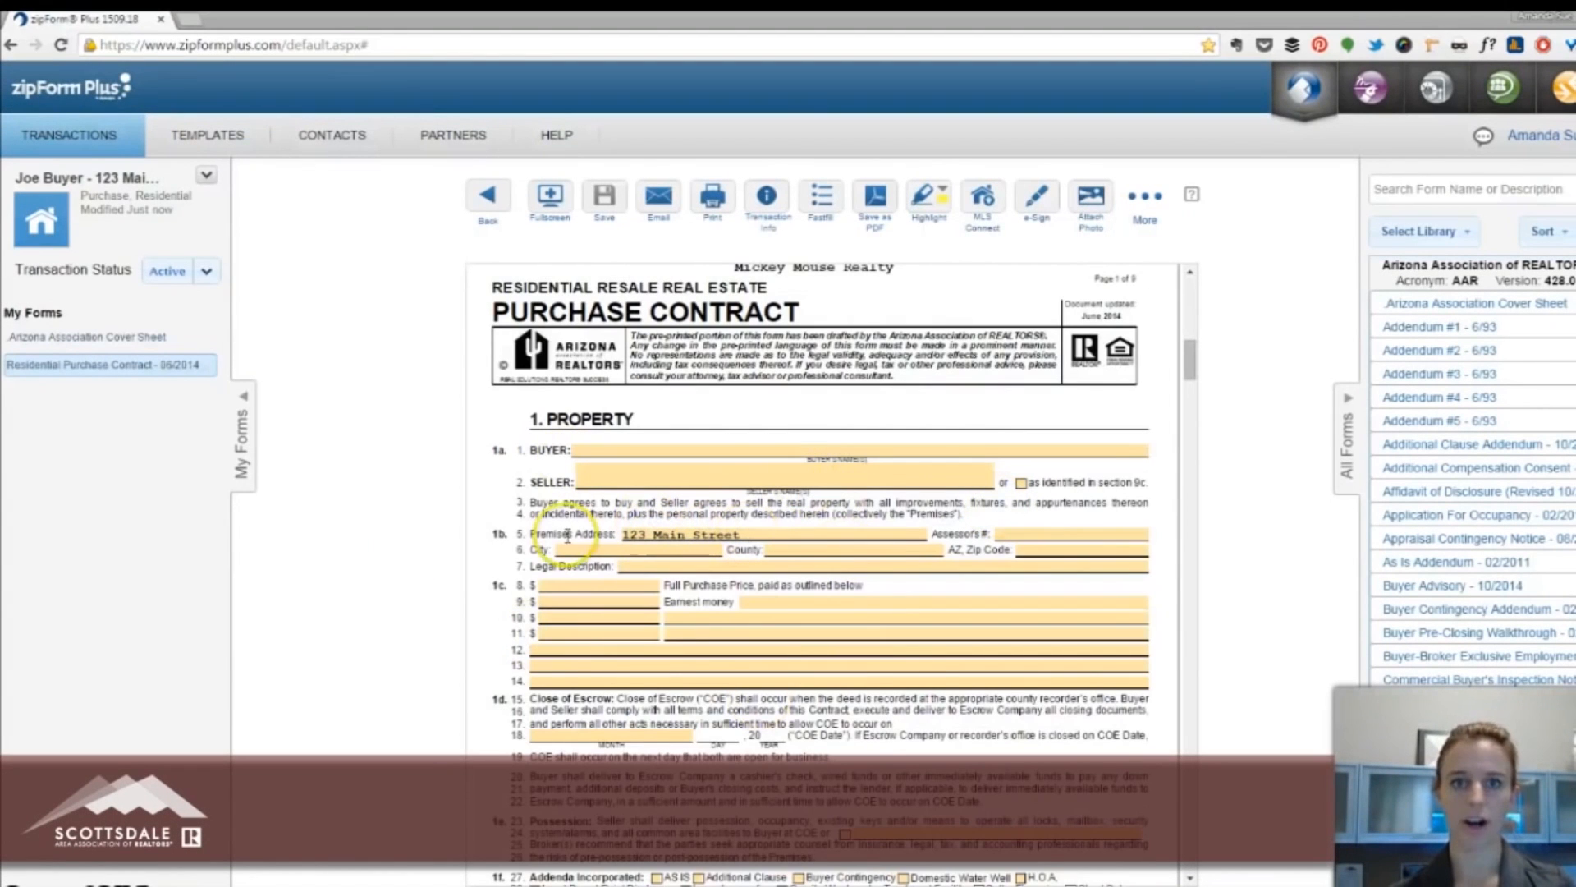
pyautogui.click(126, 336)
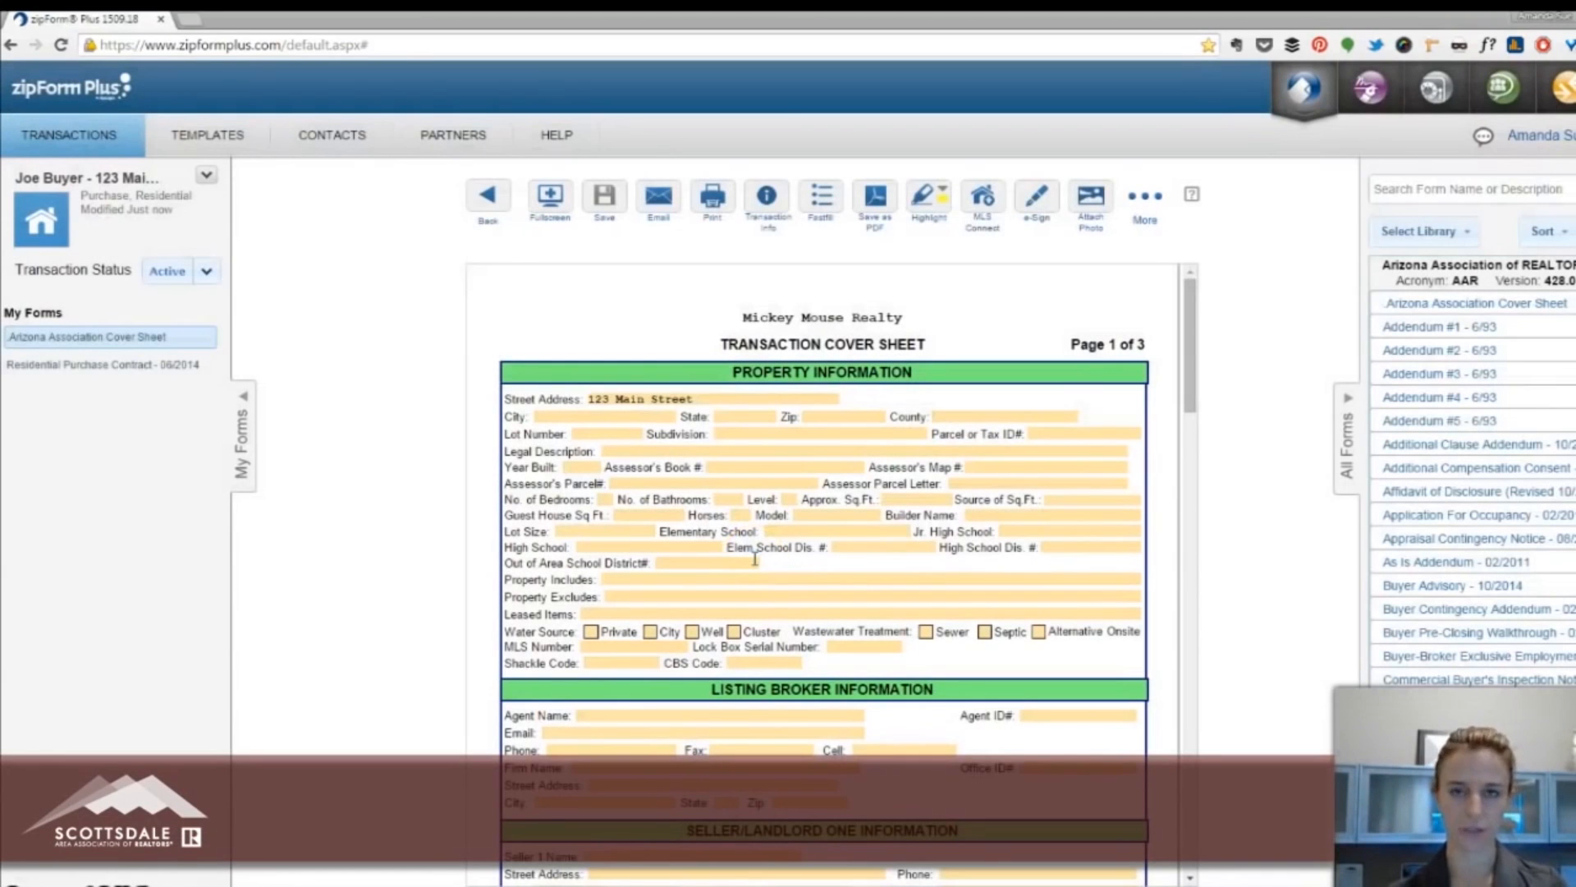
pyautogui.scroll(-12, 903, 626)
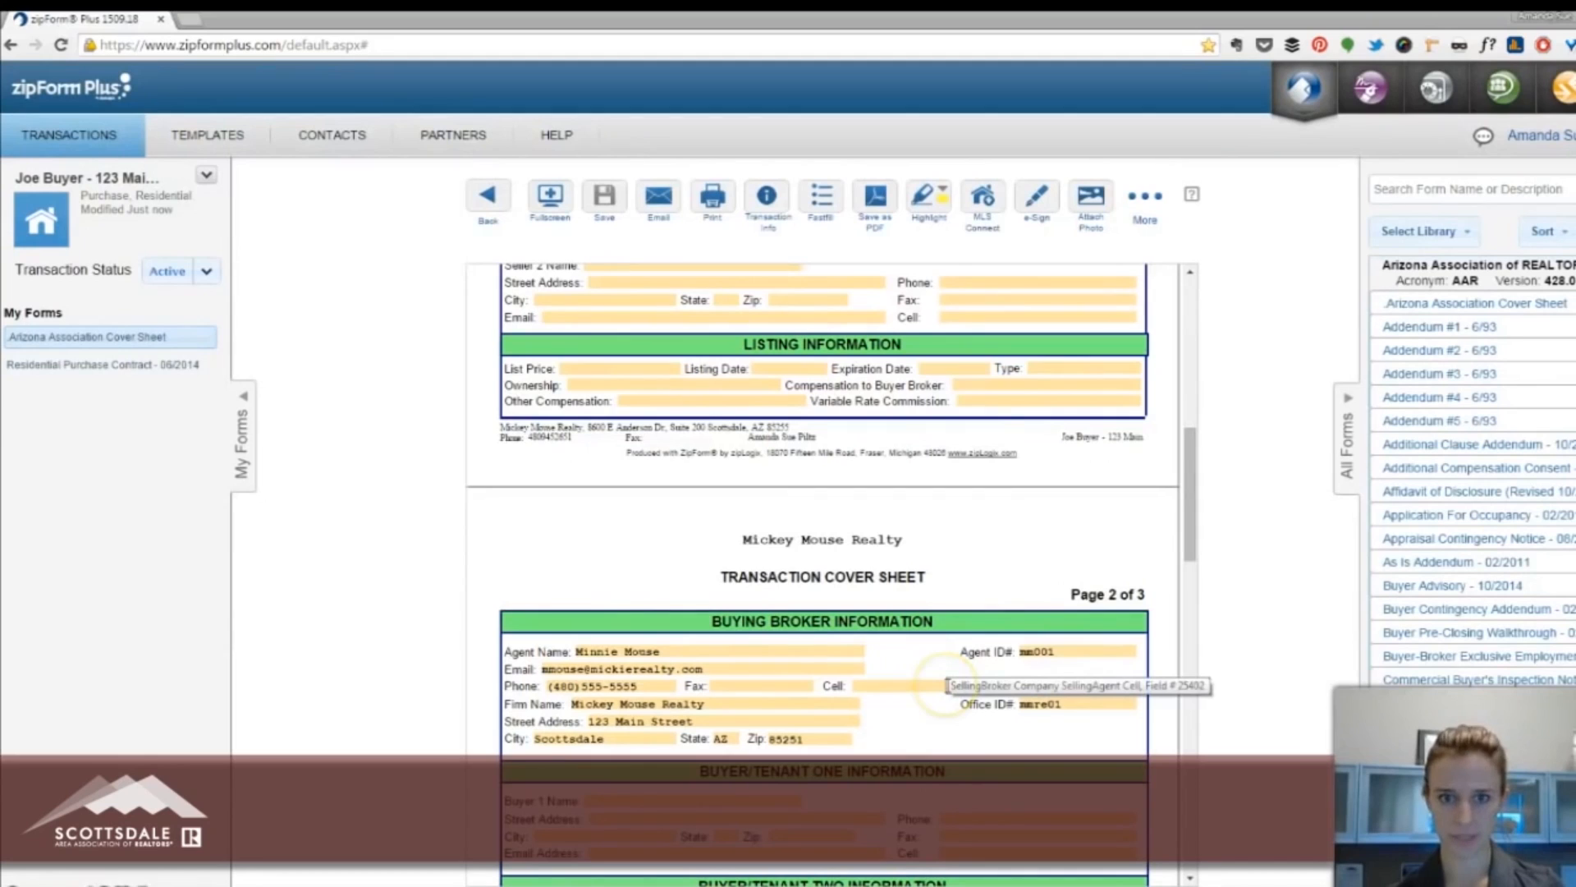
# Create and save a Listing, Residential template named 'Listing Template'.
pyautogui.click(203, 152)
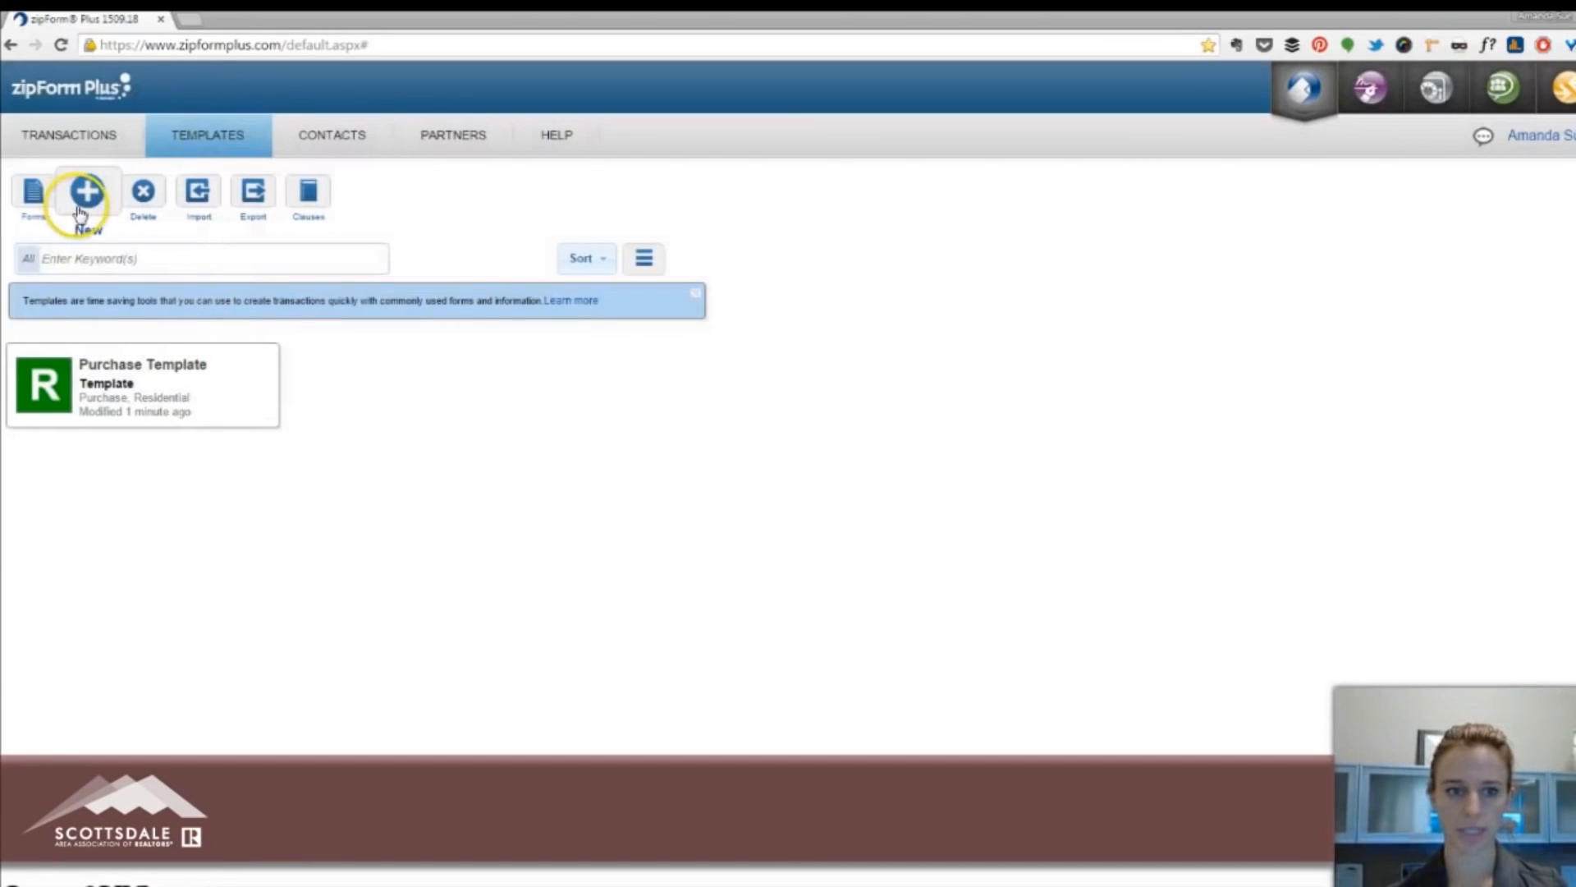
pyautogui.click(87, 194)
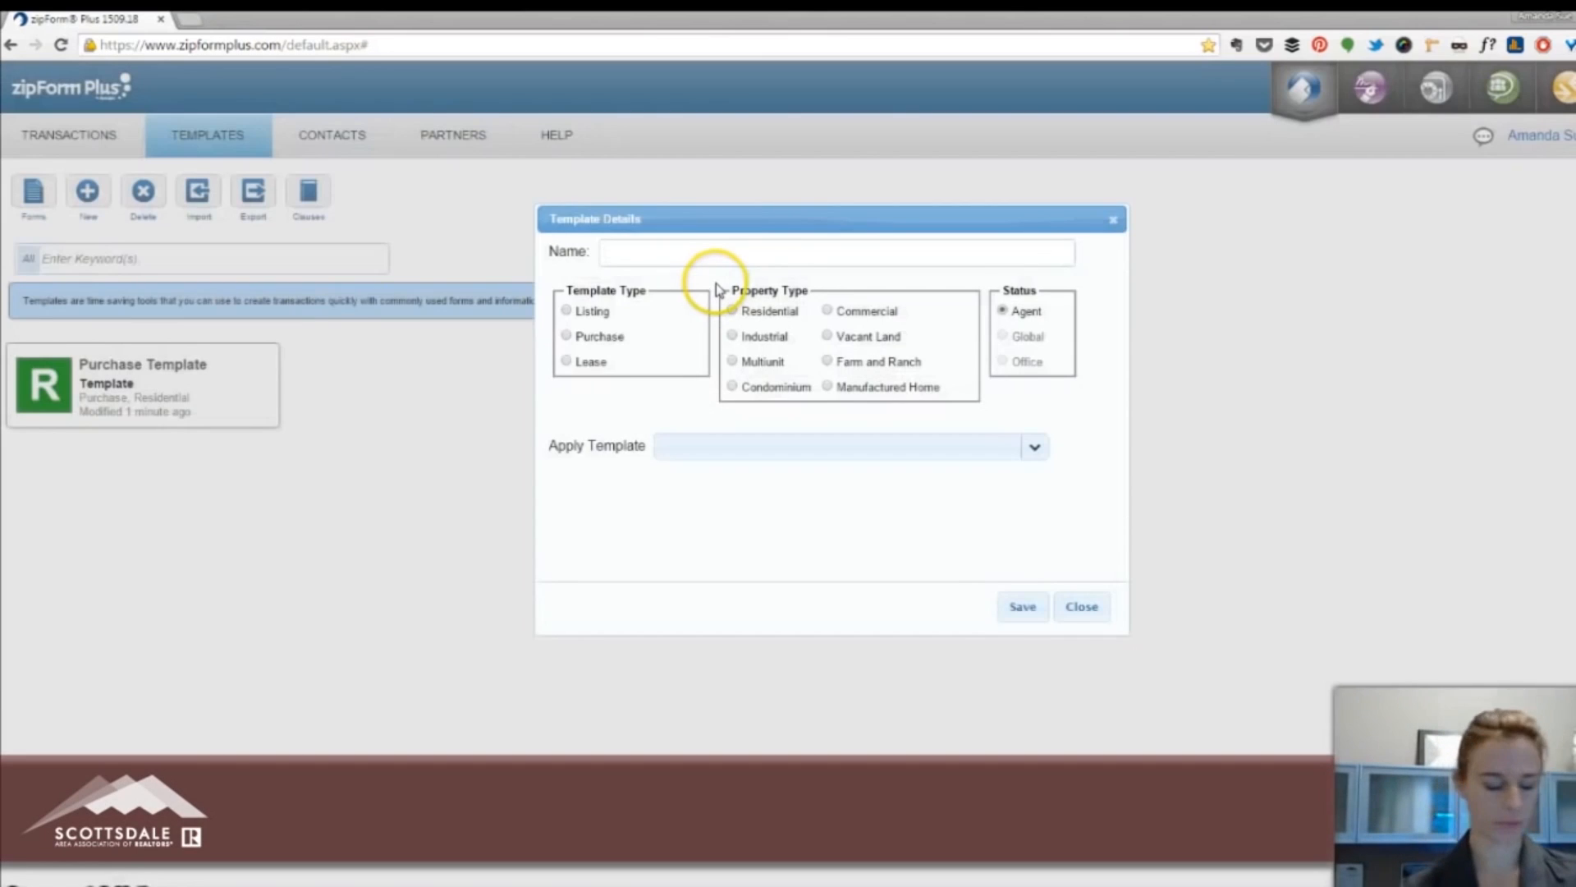
pyautogui.write('Listing Template')
pyautogui.click(575, 310)
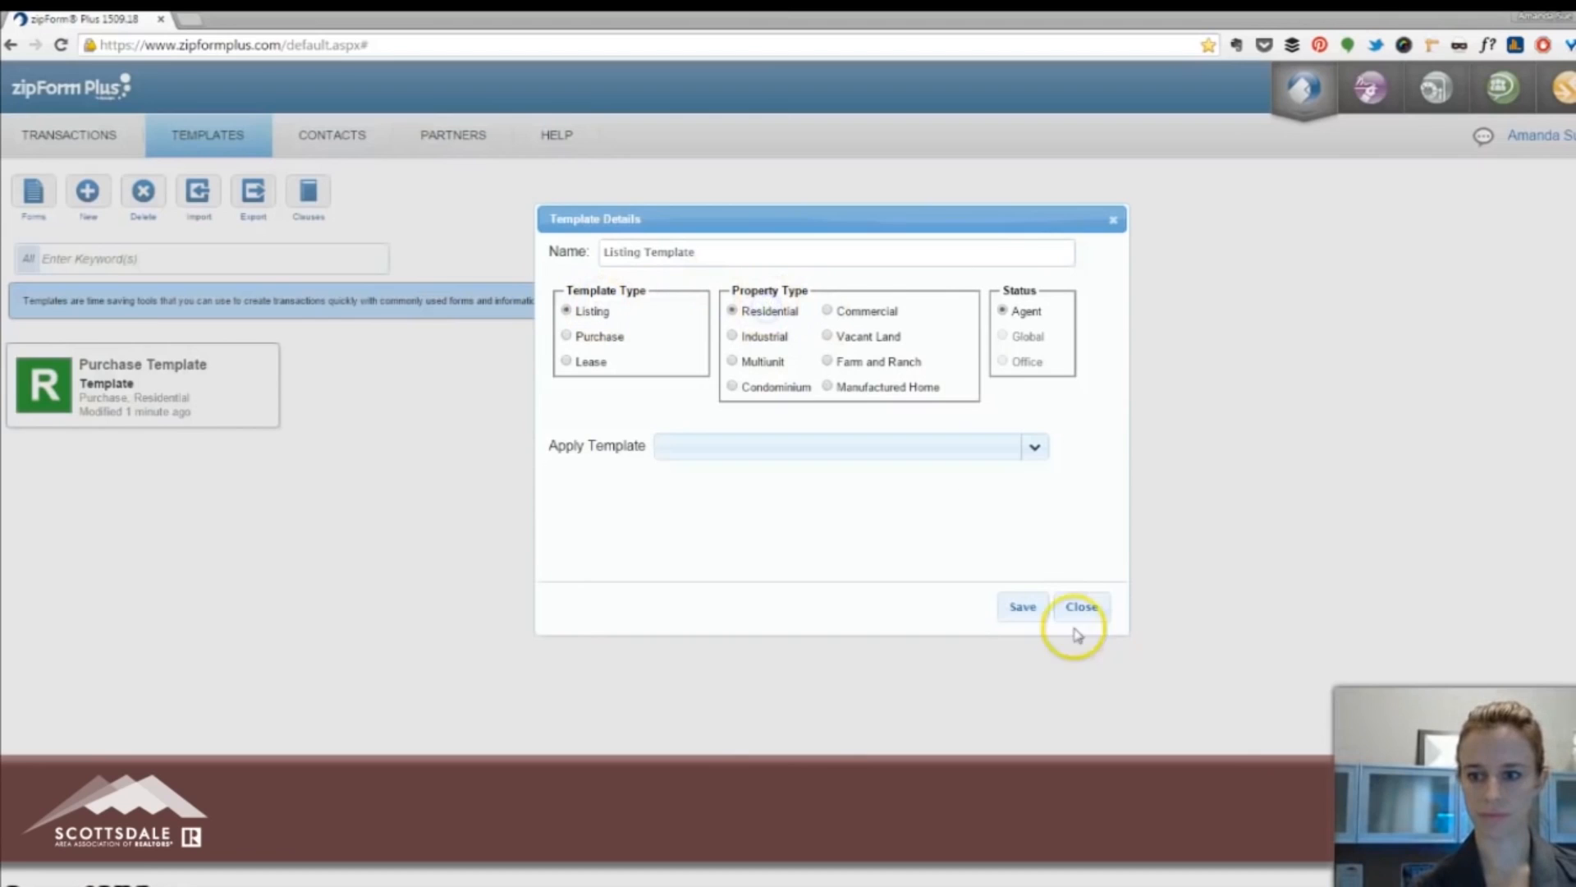
pyautogui.click(1027, 611)
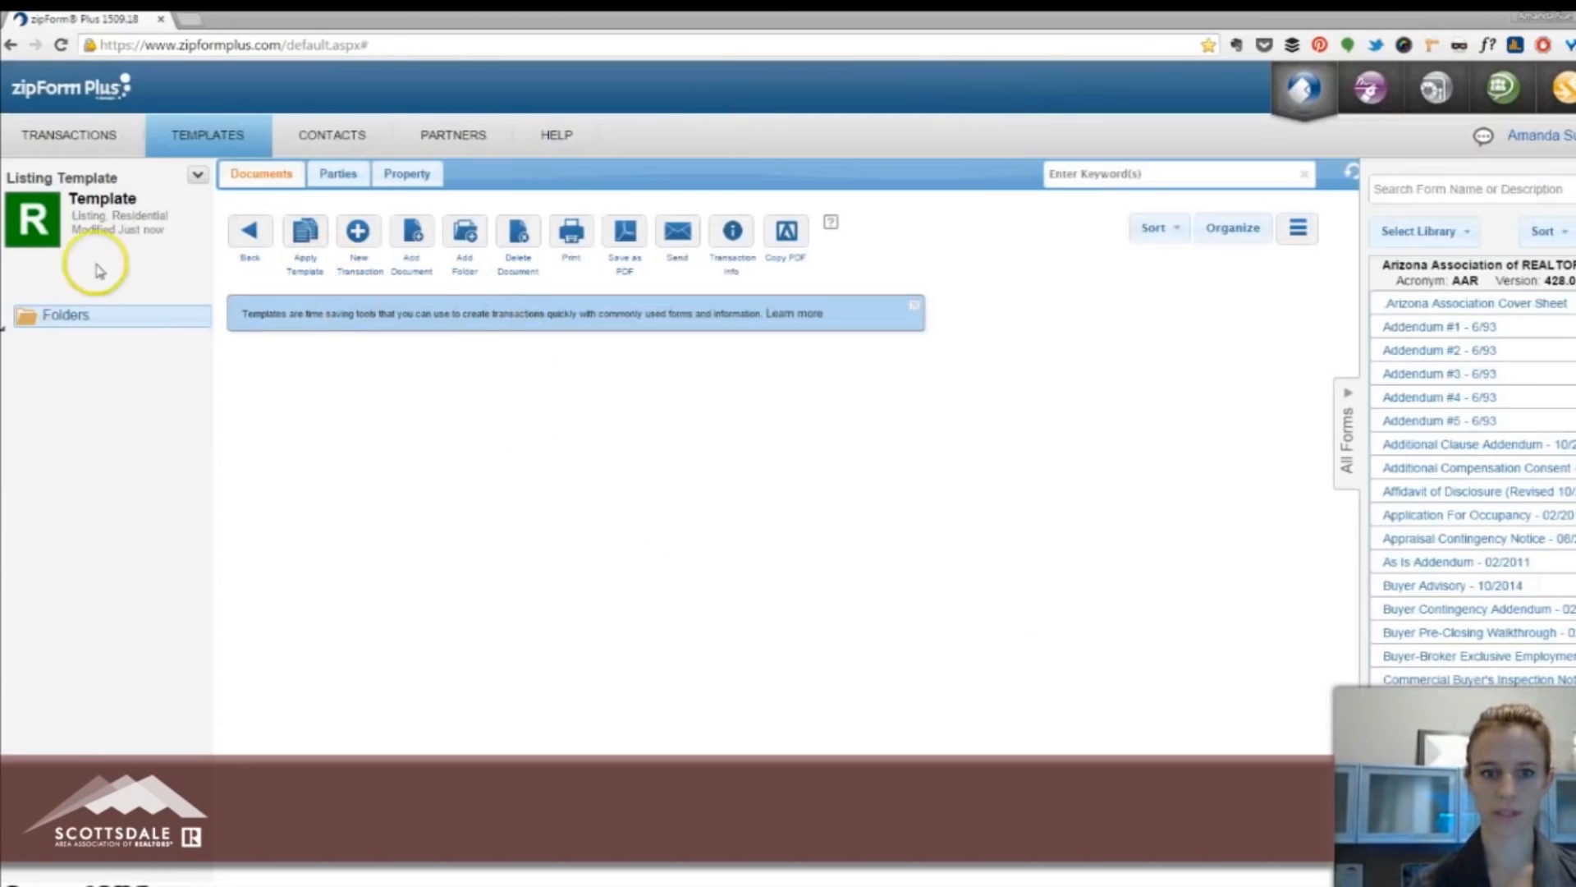
# Add the Arizona Association Cover Sheet to the Listing Template and open it.
pyautogui.click(1524, 304)
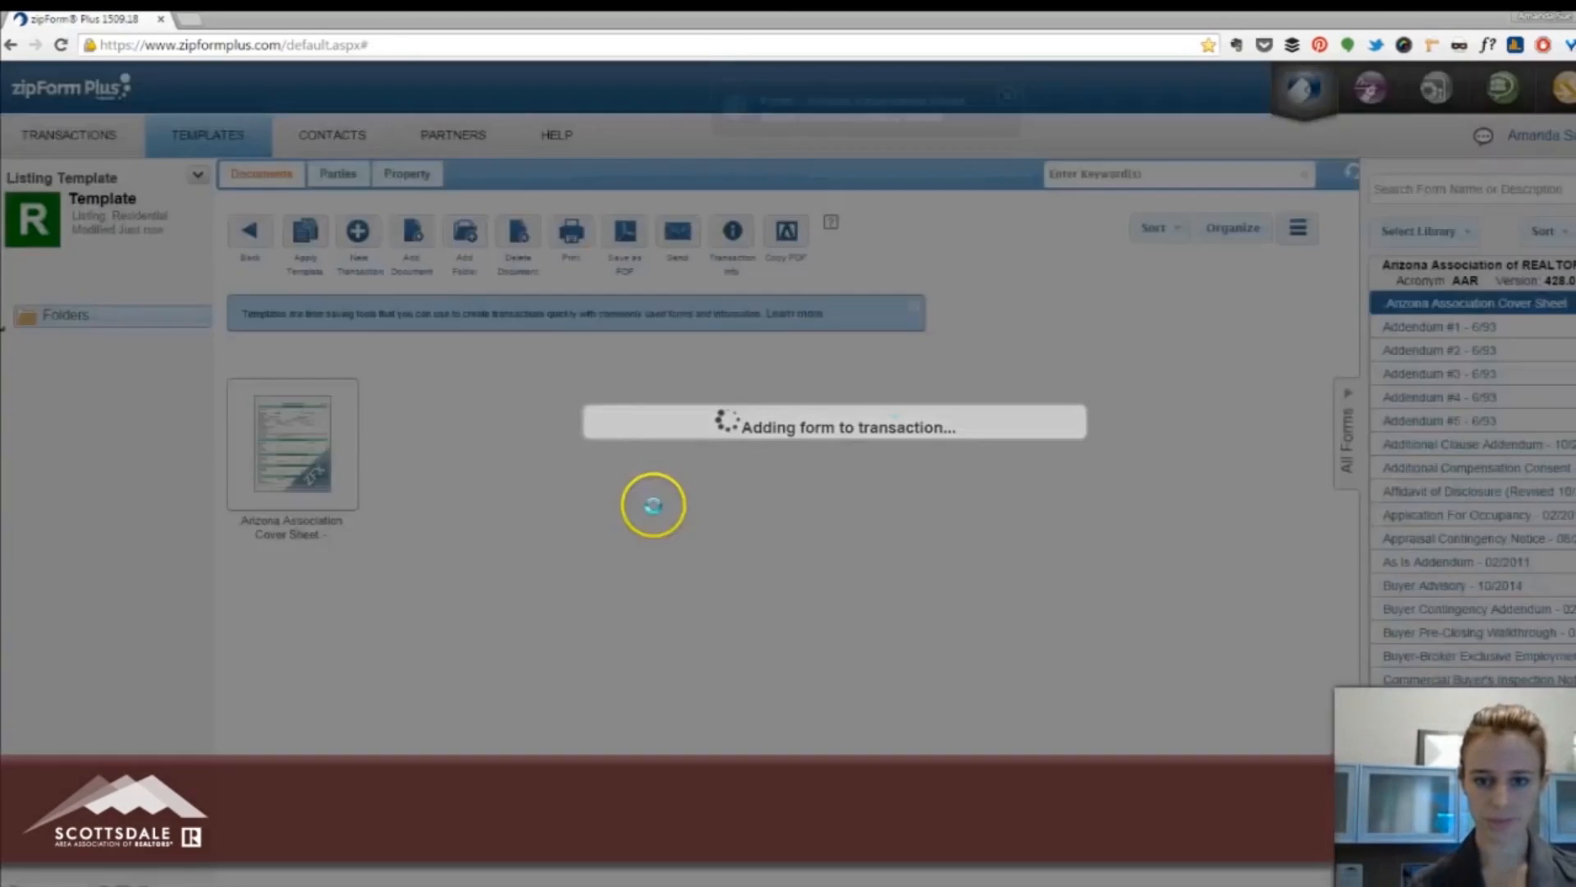
pyautogui.click(253, 451)
pyautogui.scroll(-1, 948, 679)
pyautogui.scroll(5, 950, 681)
pyautogui.scroll(-5, 953, 677)
pyautogui.scroll(5, 1008, 702)
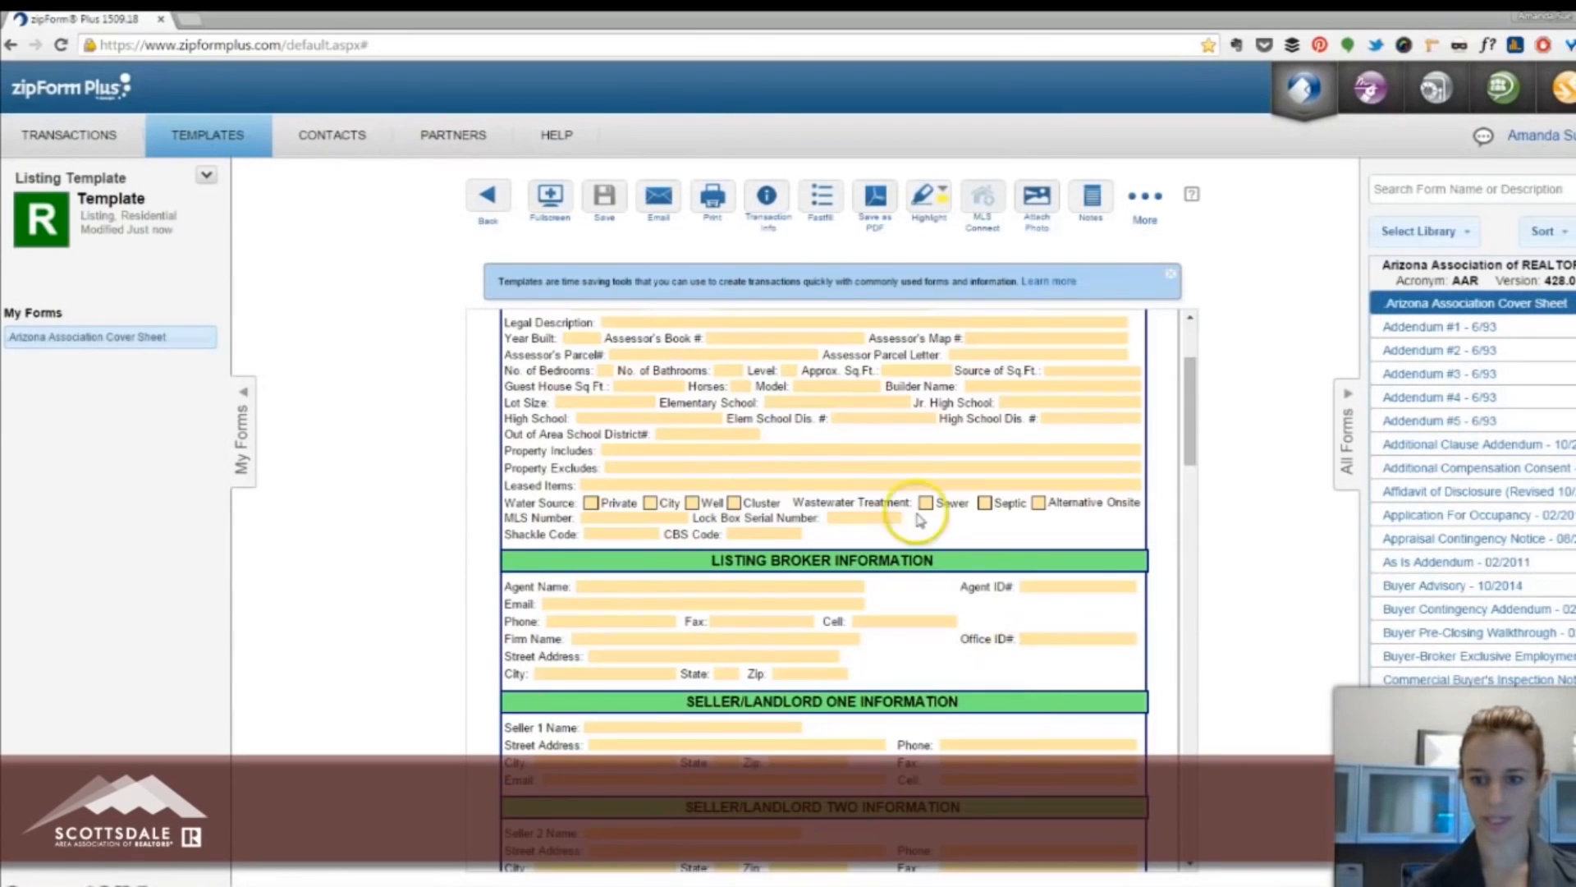
# Enter the listing broker's agent name, agent ID and email, then save the cover sheet.
pyautogui.click(575, 589)
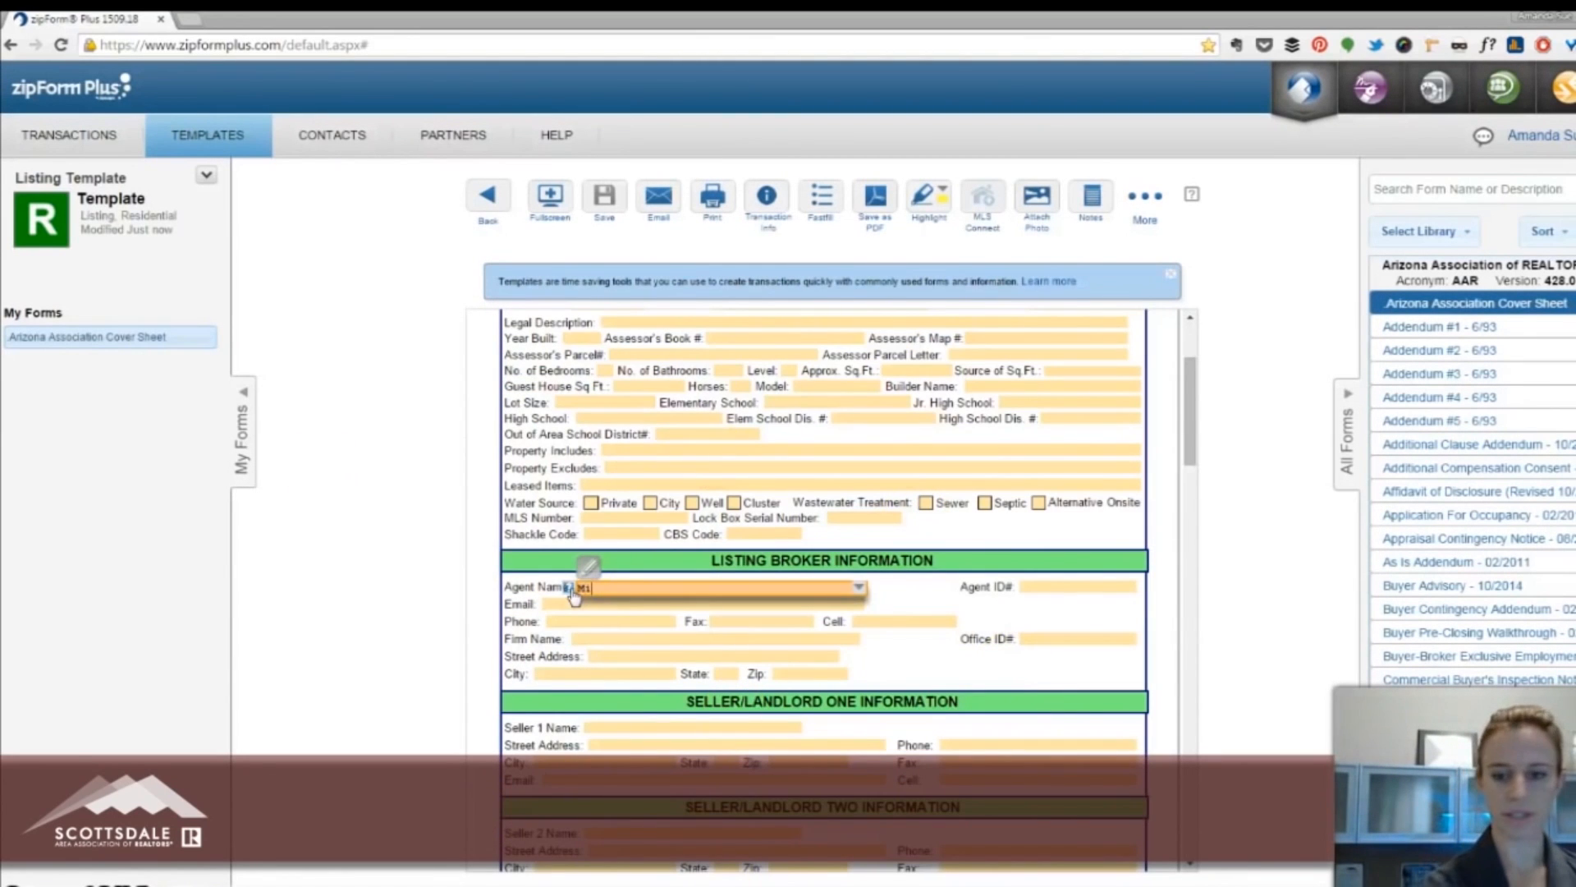
pyautogui.write('Minnie Mouse')
pyautogui.press('Tab')
pyautogui.write('mm001')
pyautogui.press('Tab')
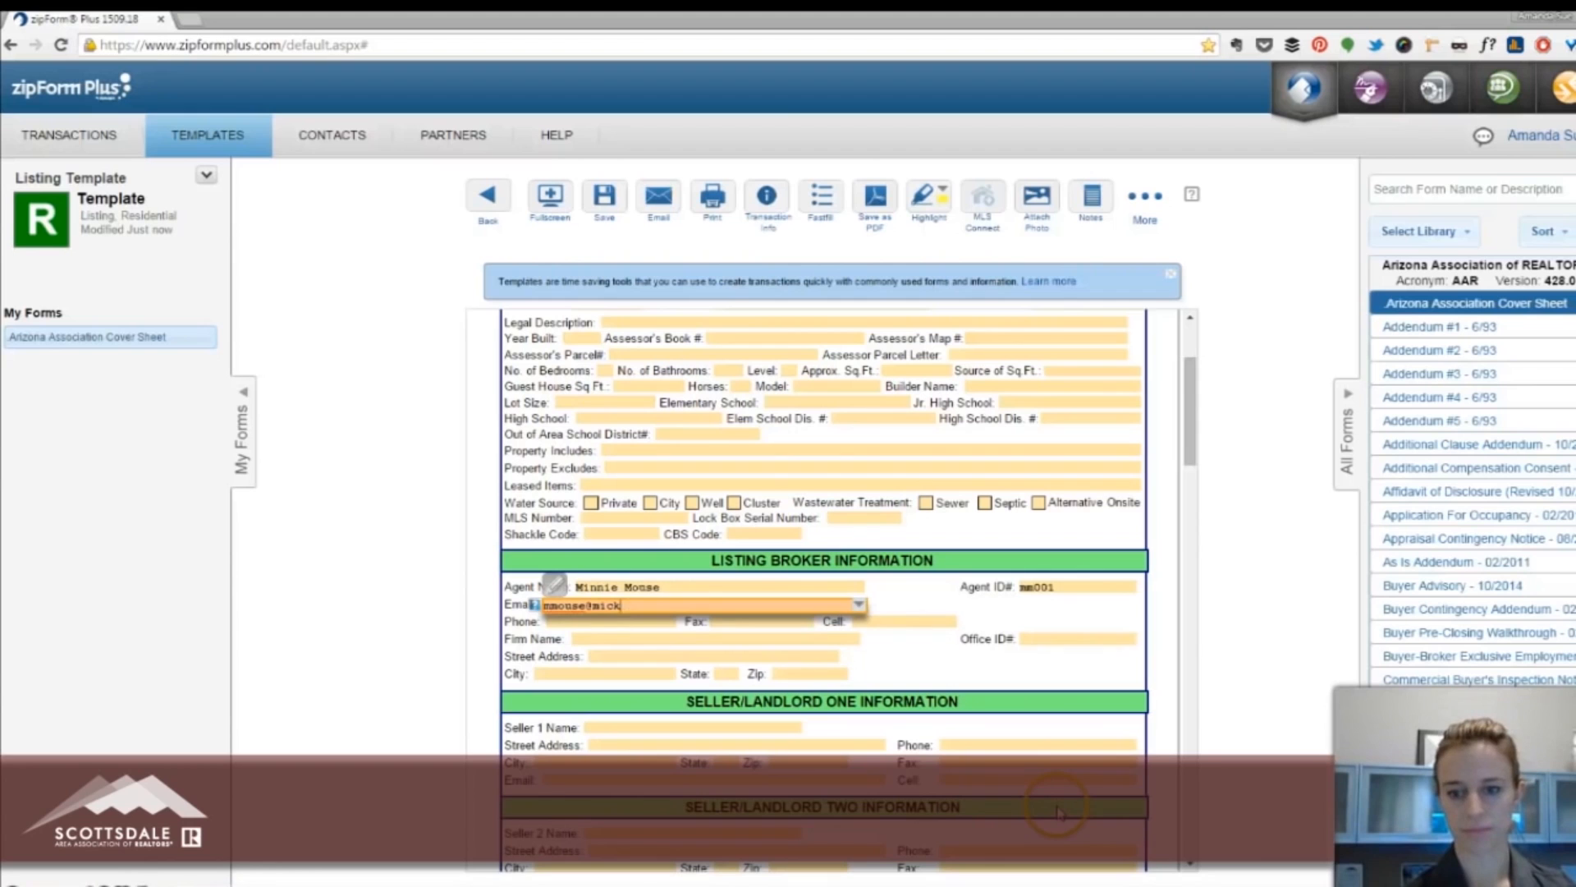
pyautogui.write('mmouse@mickierealty.com')
pyautogui.press('Tab')
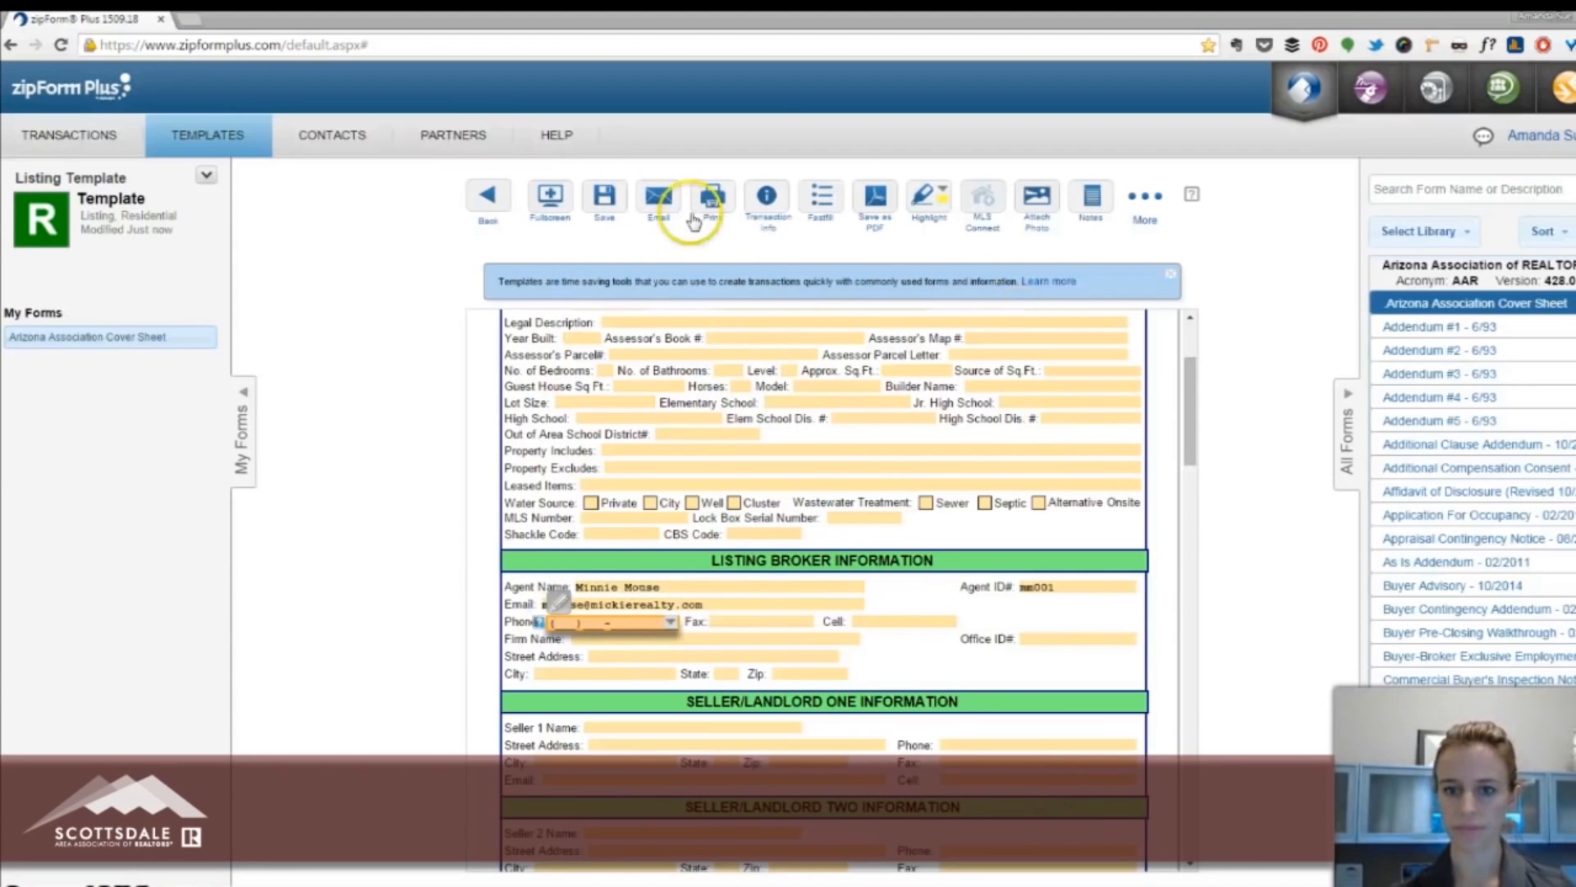
pyautogui.click(605, 199)
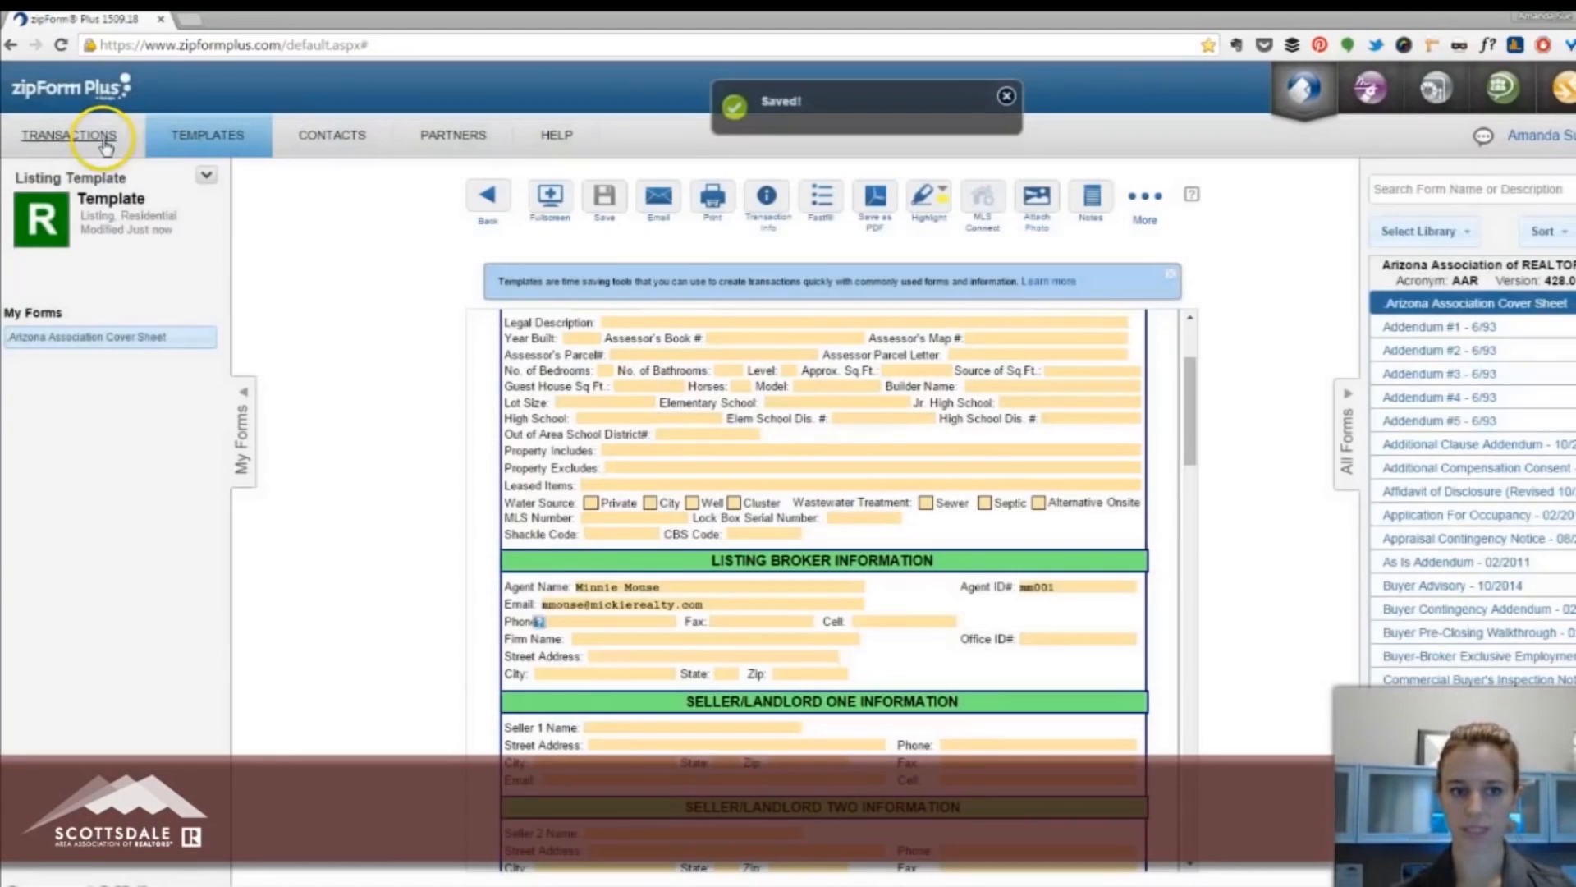
pyautogui.click(105, 146)
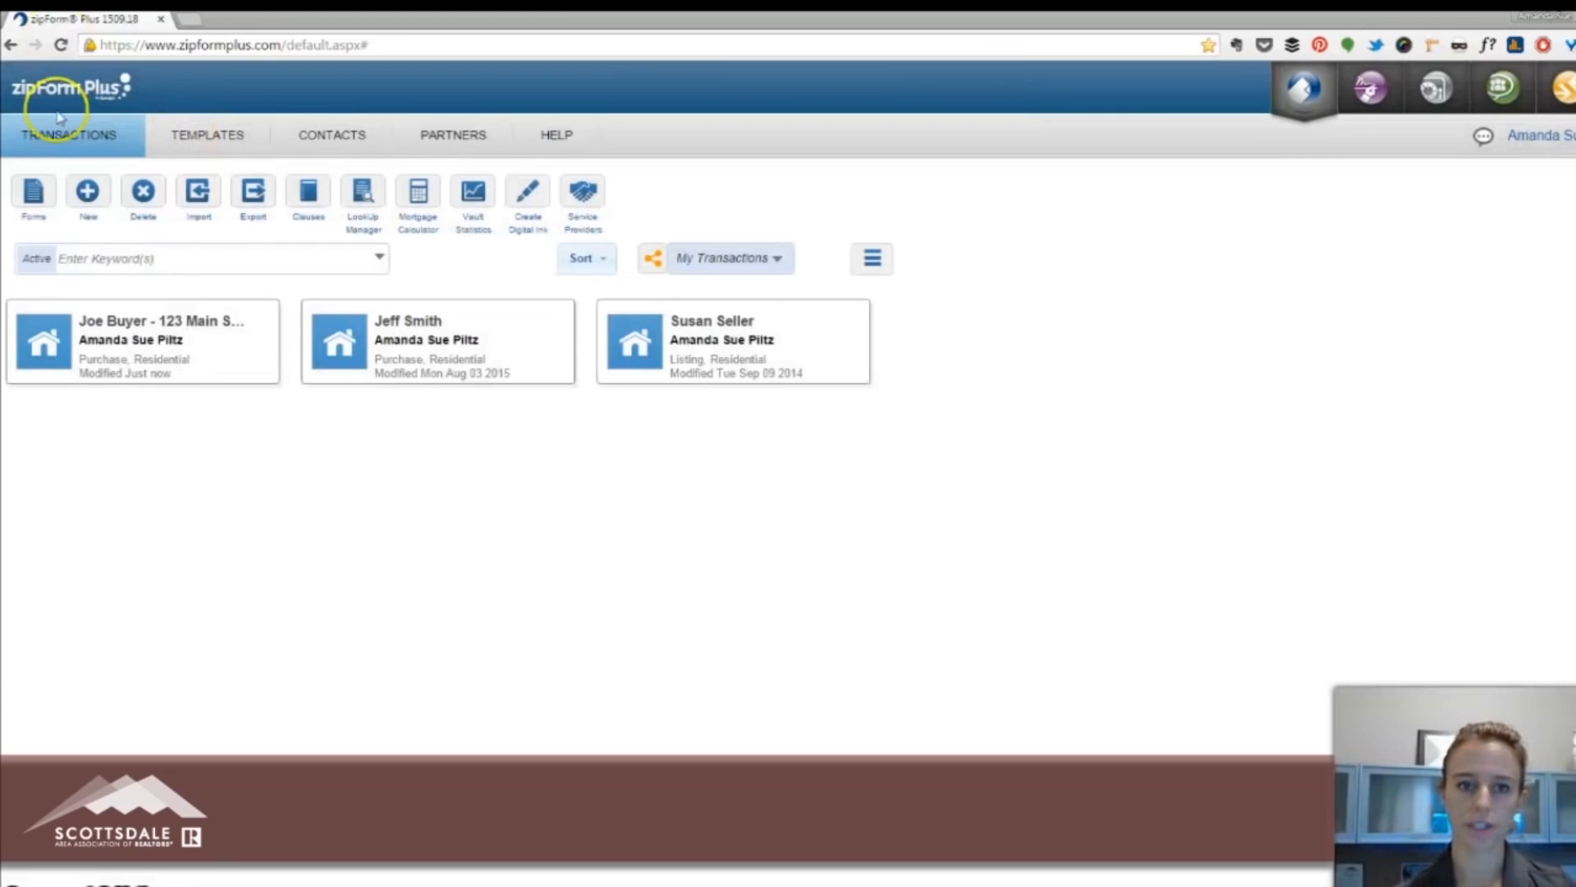
# Create and save a Residential listing transaction using '[Agent] - Listing Template'.
pyautogui.click(88, 191)
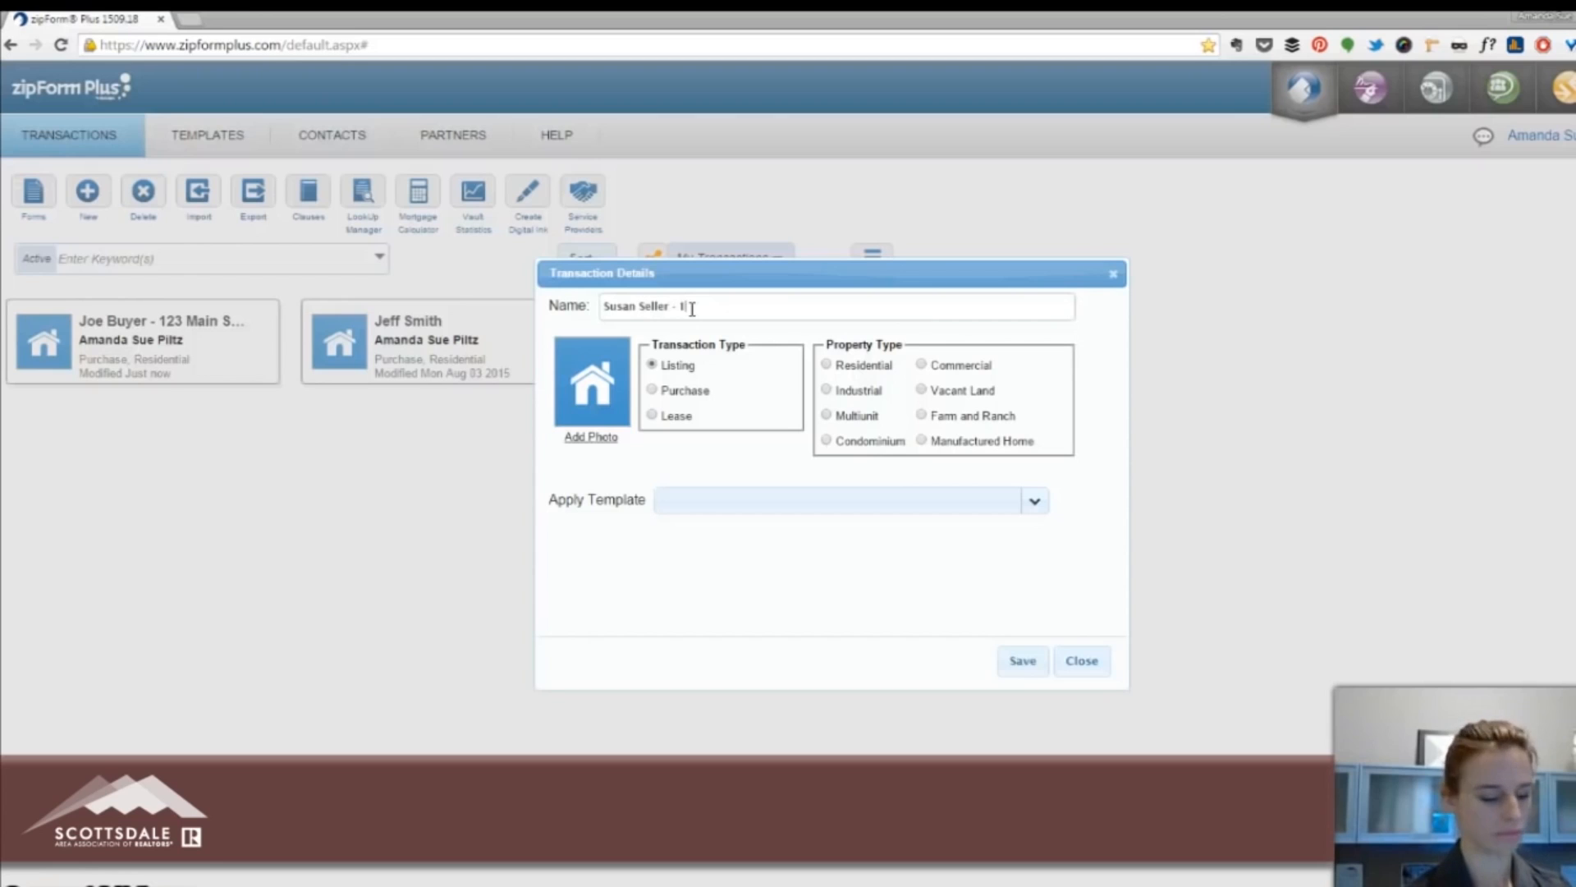
pyautogui.click(766, 500)
pyautogui.click(781, 531)
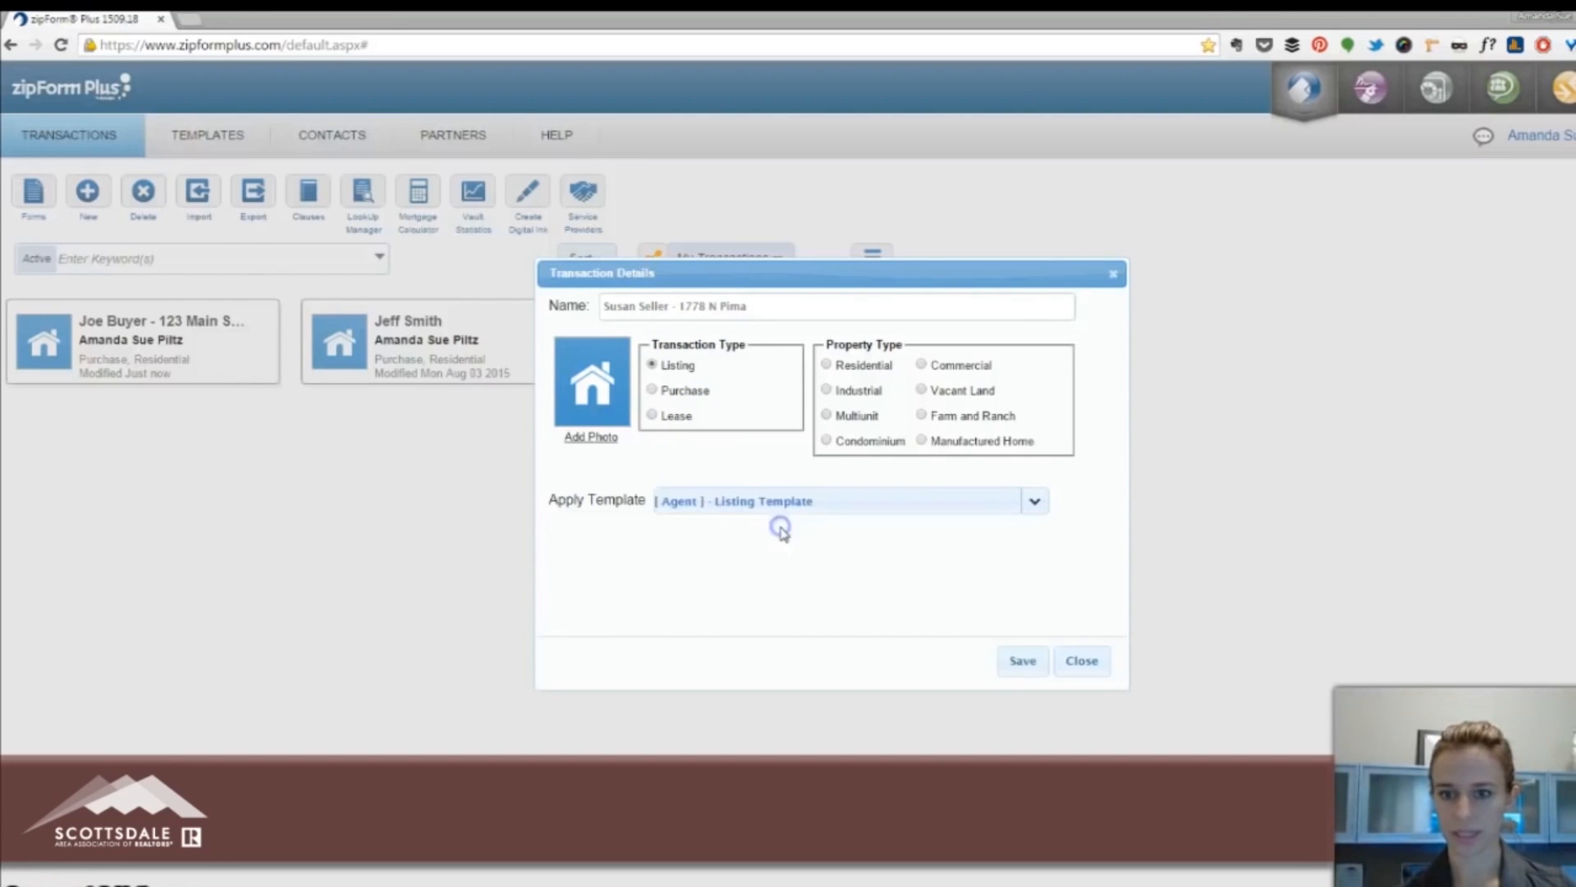
pyautogui.click(1020, 660)
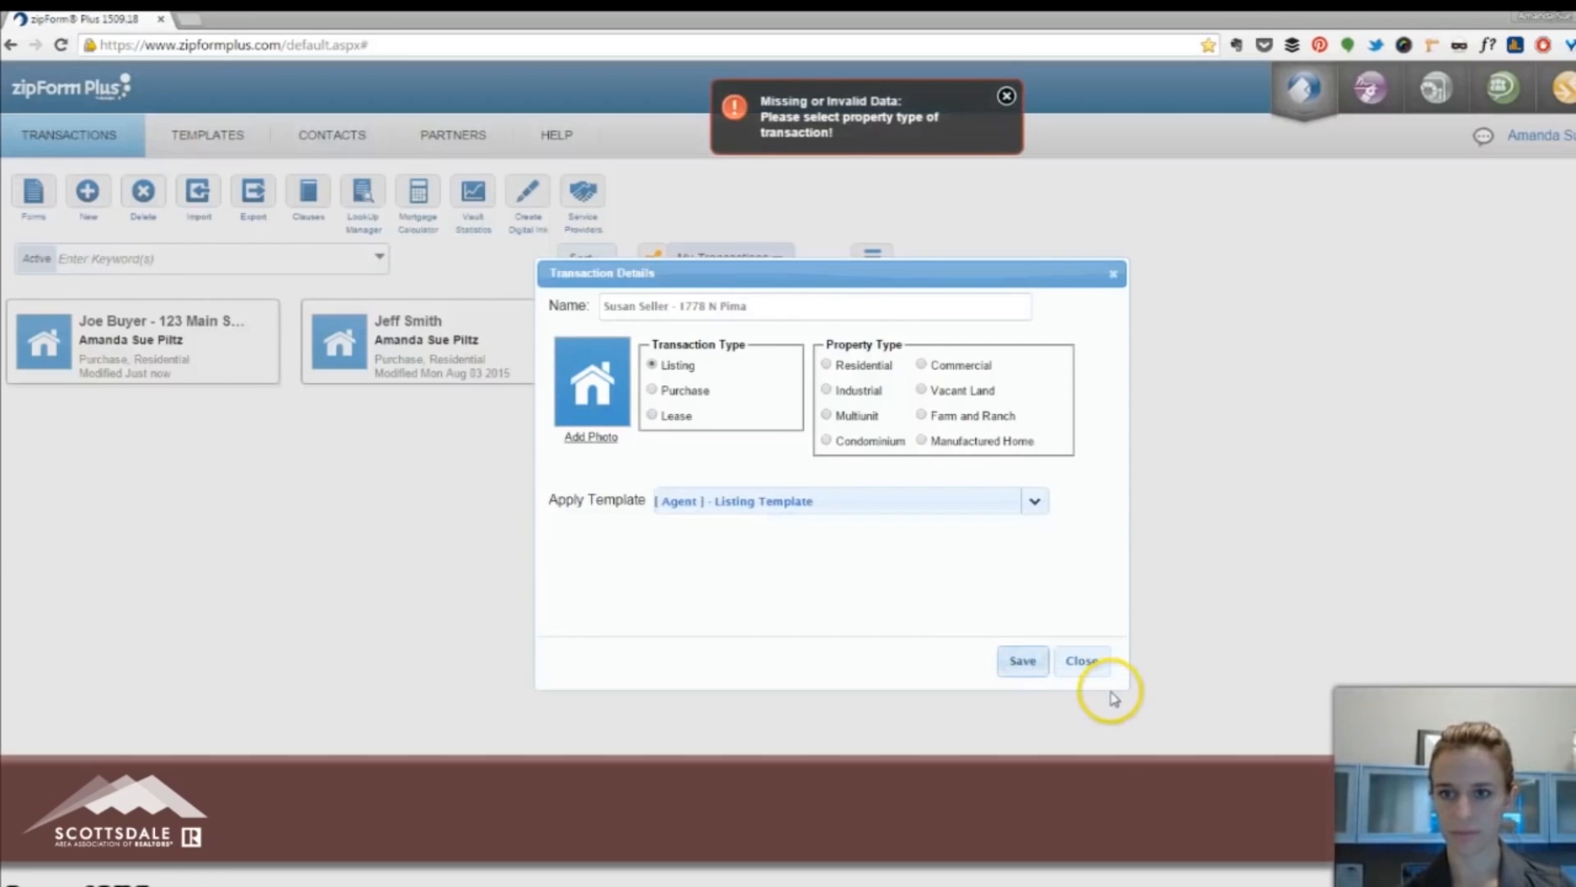
pyautogui.click(827, 364)
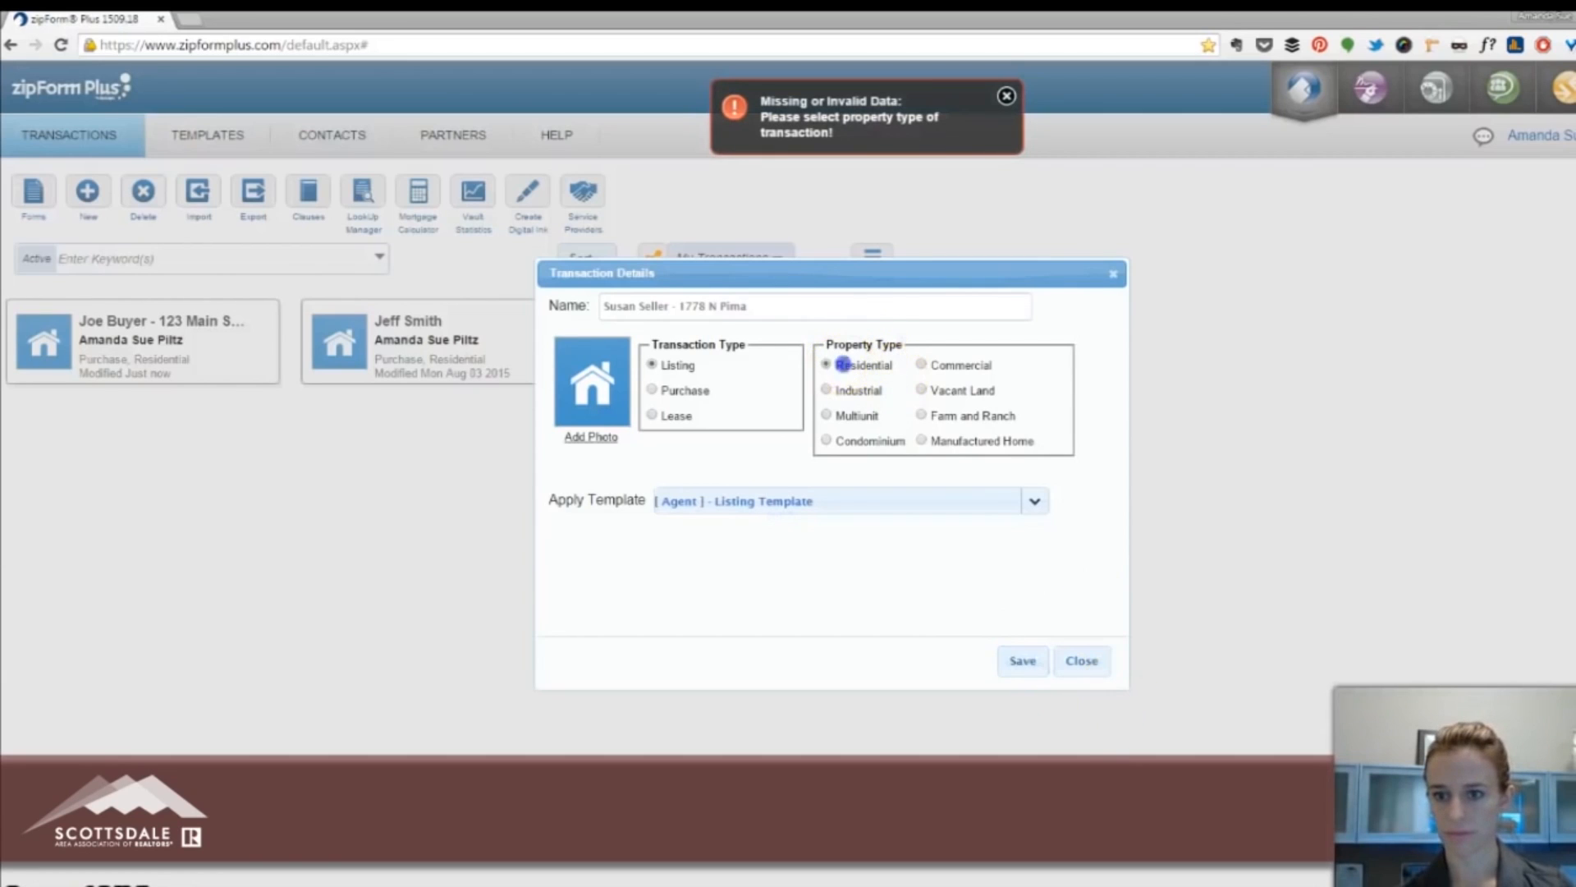
pyautogui.click(1018, 661)
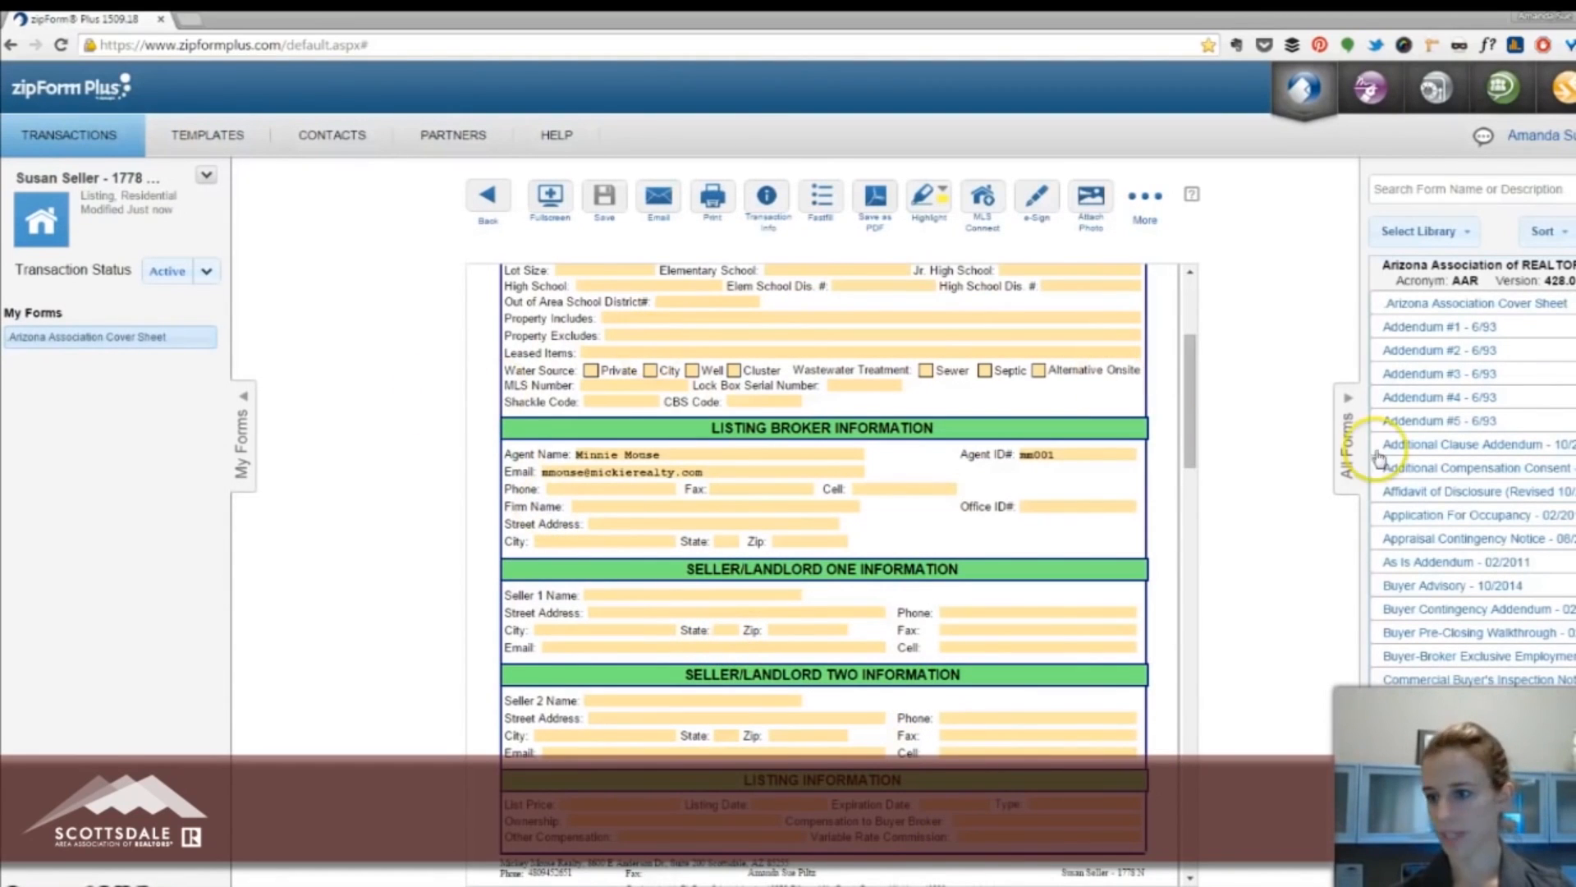
# Add the As Is Addendum - 02/2011 to the listing transaction from All Forms.
pyautogui.scroll(-2, 1510, 509)
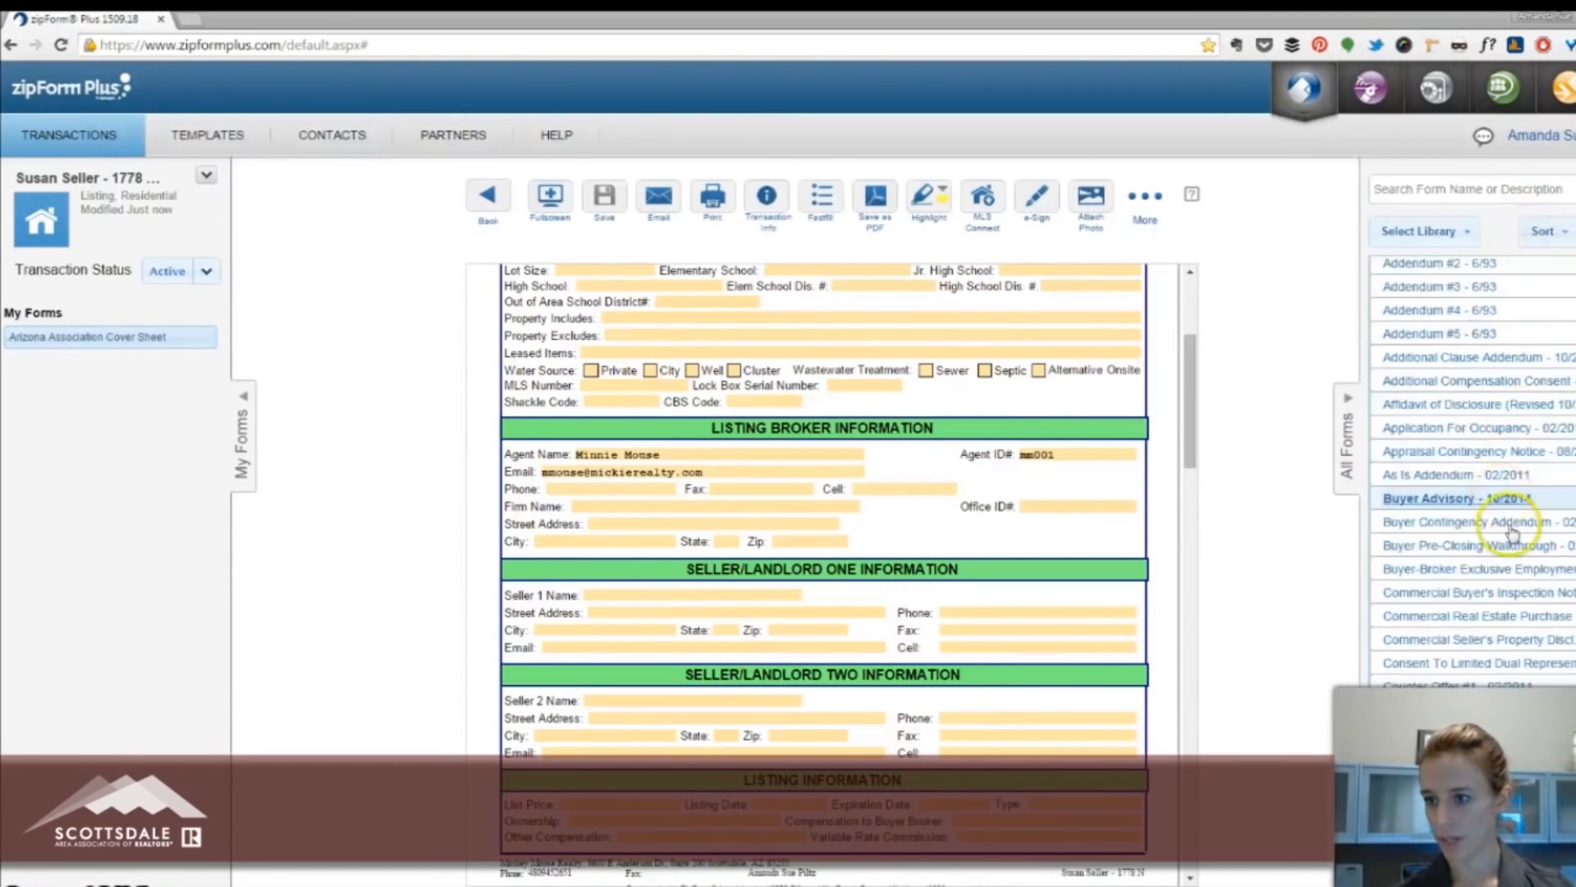
pyautogui.scroll(-2, 1510, 492)
pyautogui.scroll(2, 1507, 488)
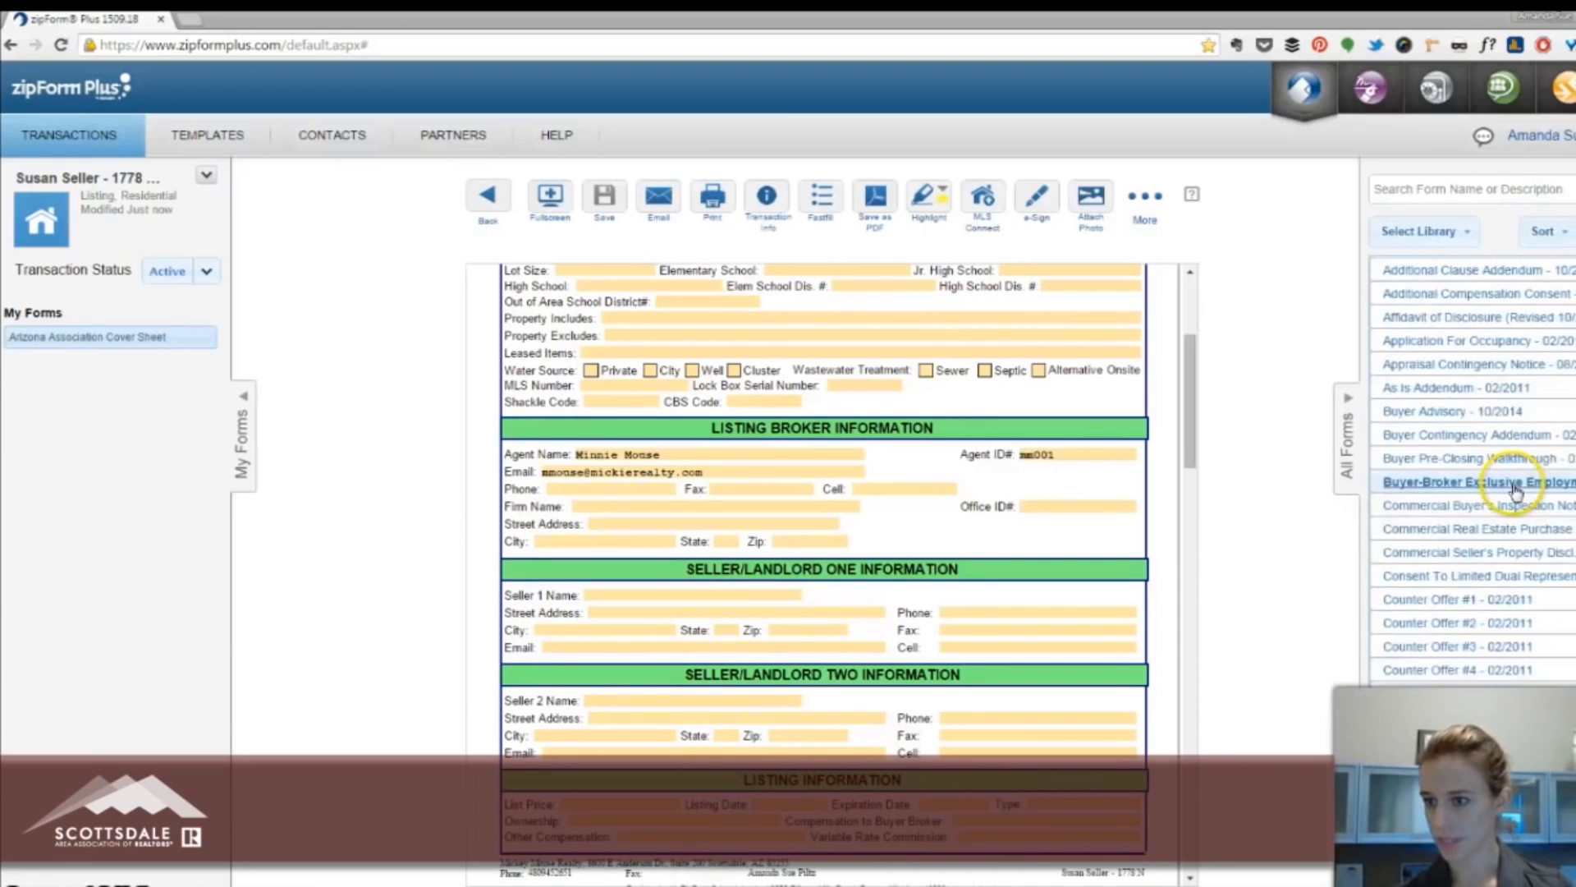
pyautogui.click(1453, 387)
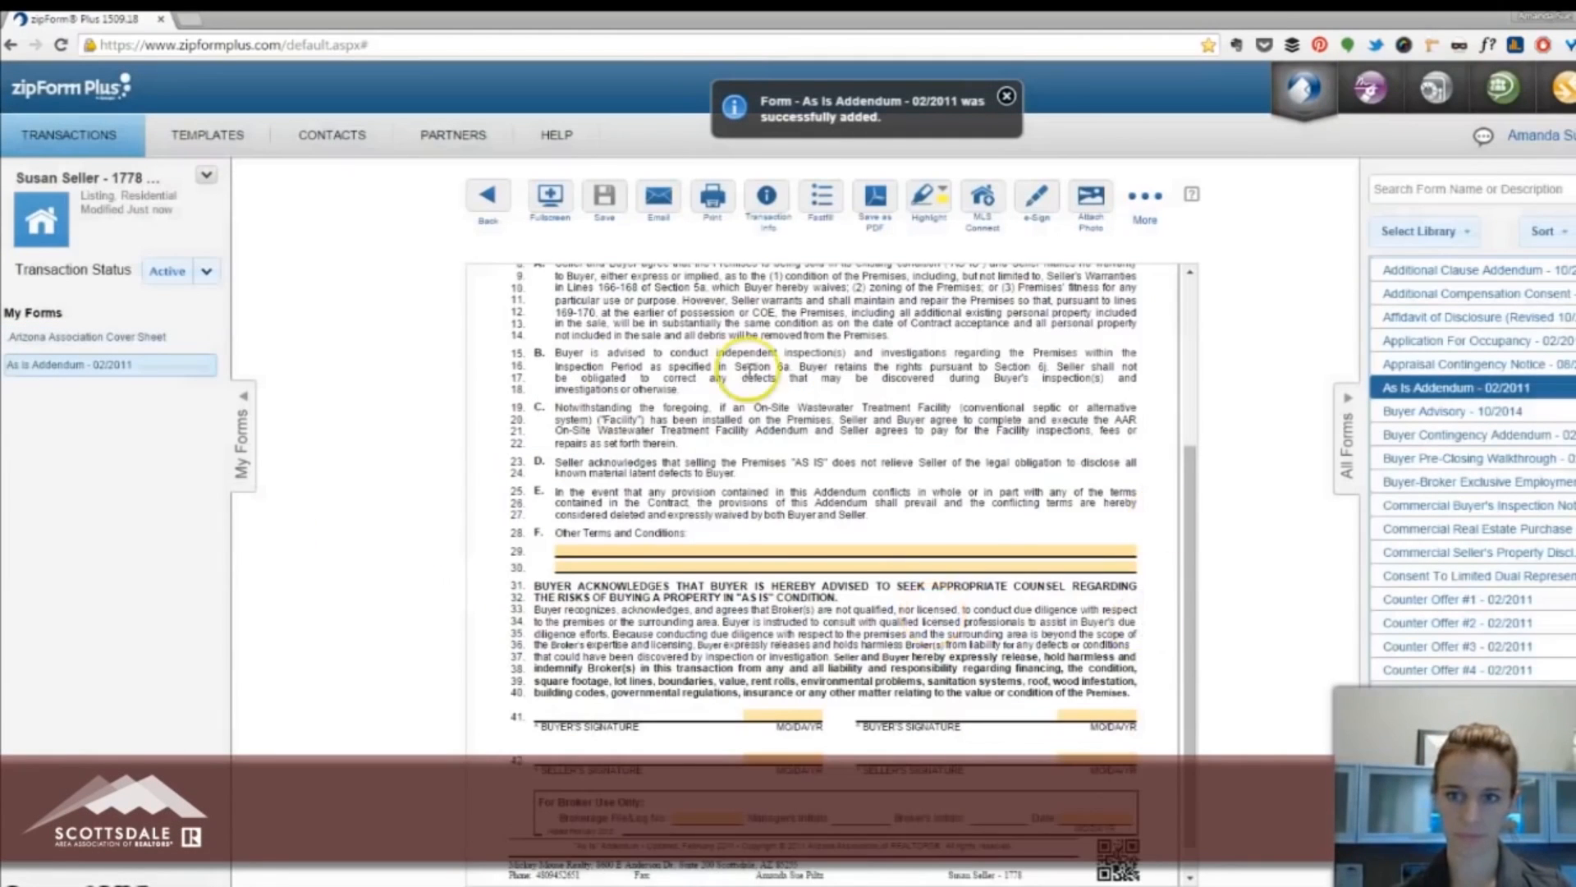
# Return to the cover sheet showing the prefilled listing broker details.
pyautogui.scroll(-1, 854, 418)
pyautogui.scroll(5, 1020, 454)
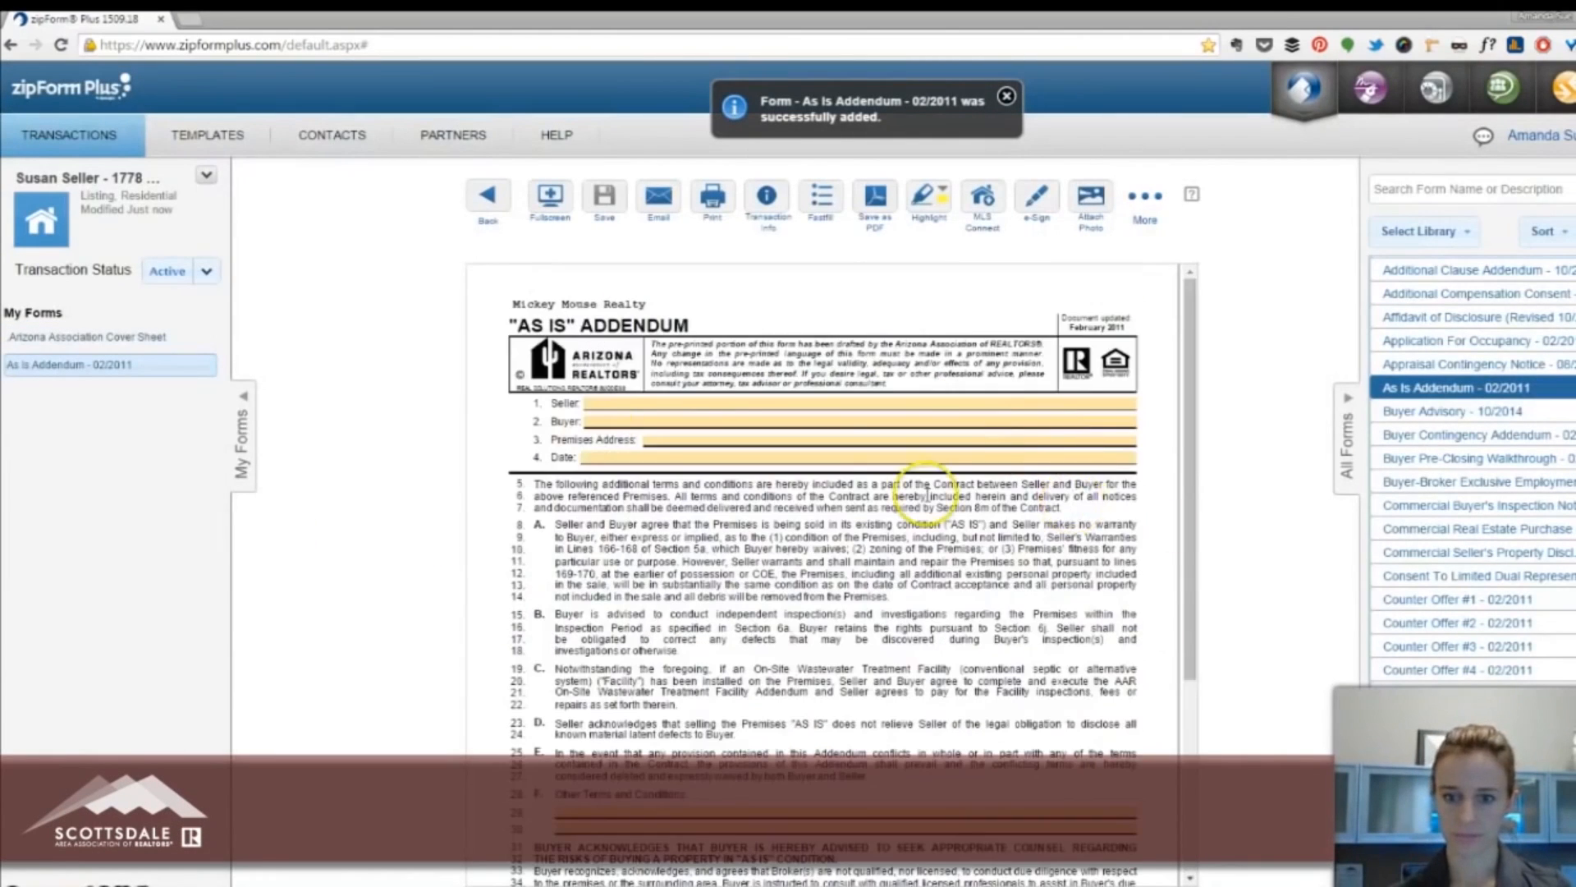
pyautogui.click(127, 337)
# Save the seller's name in Seller 1 Name and check it fills the As Is Addendum's Seller line.
pyautogui.scroll(-3, 649, 657)
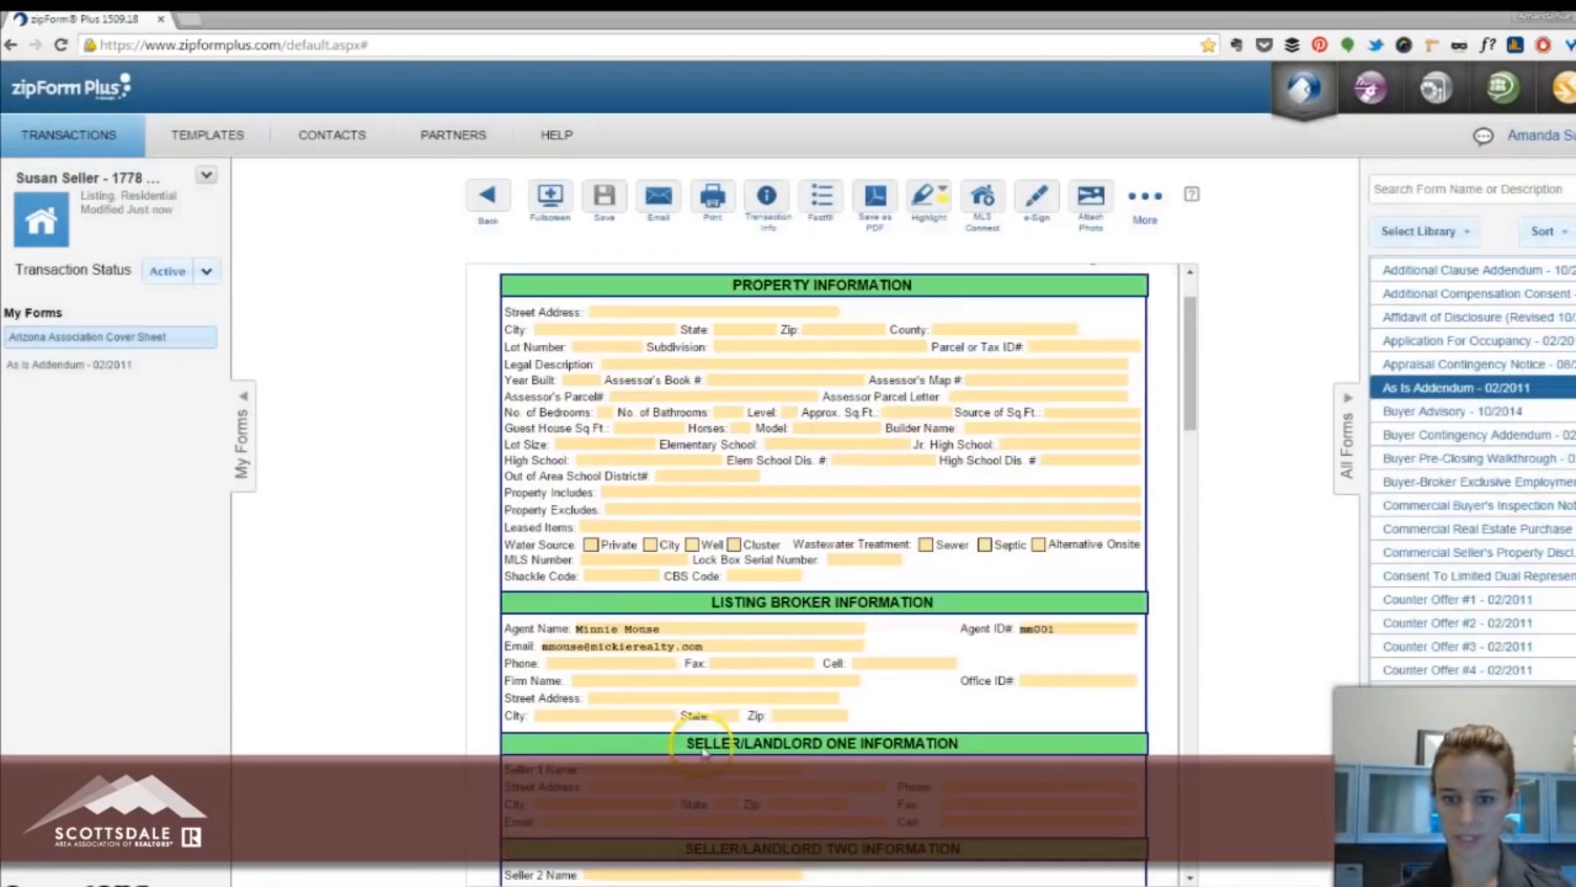
pyautogui.click(638, 597)
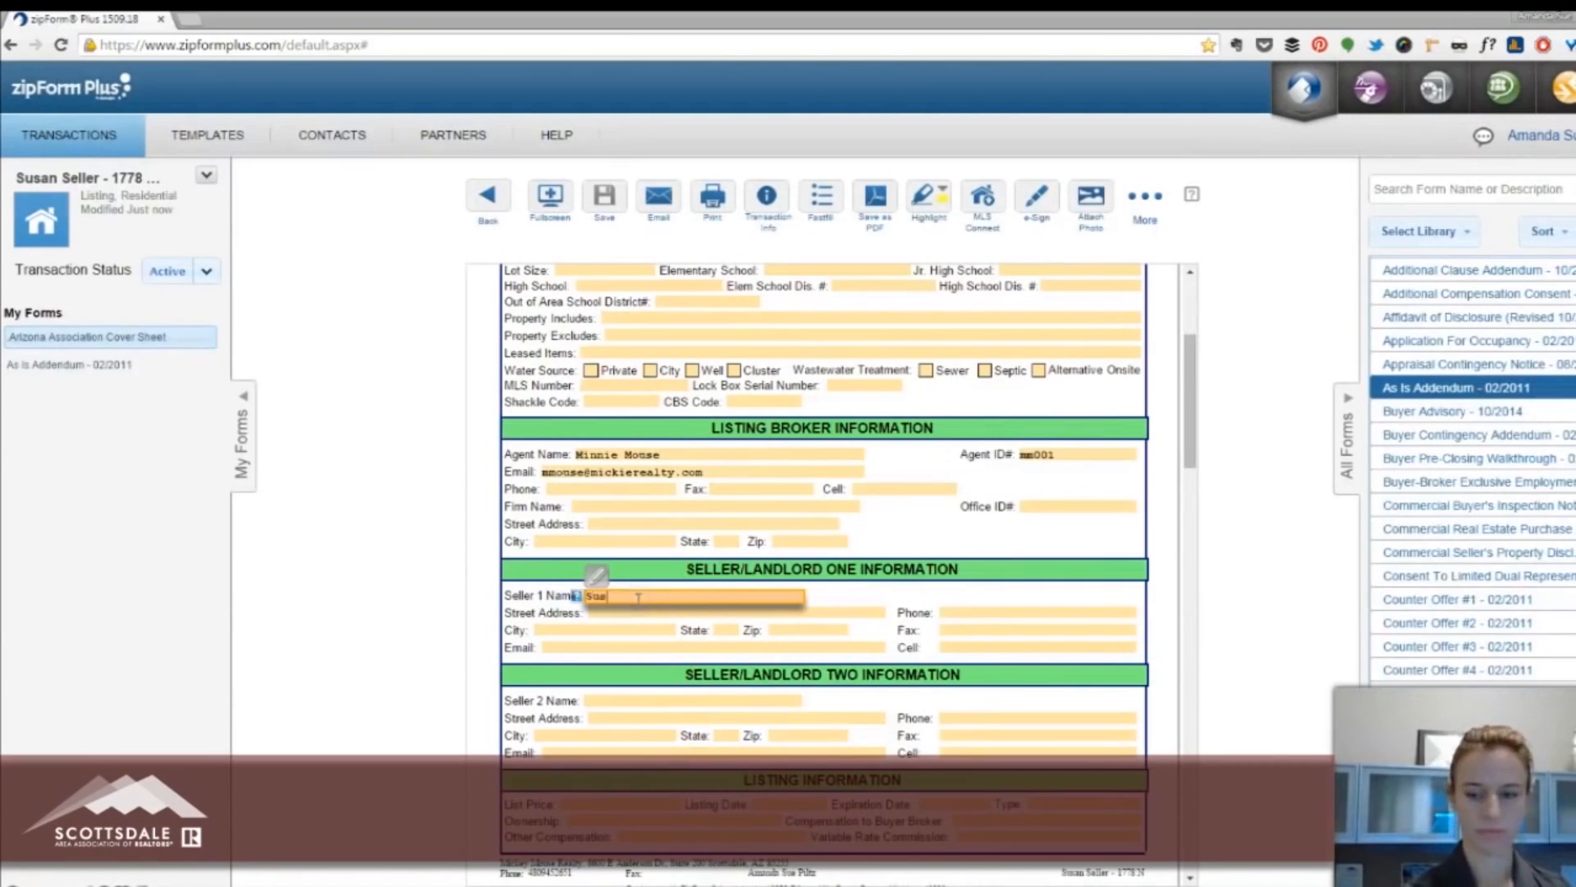
pyautogui.click(607, 197)
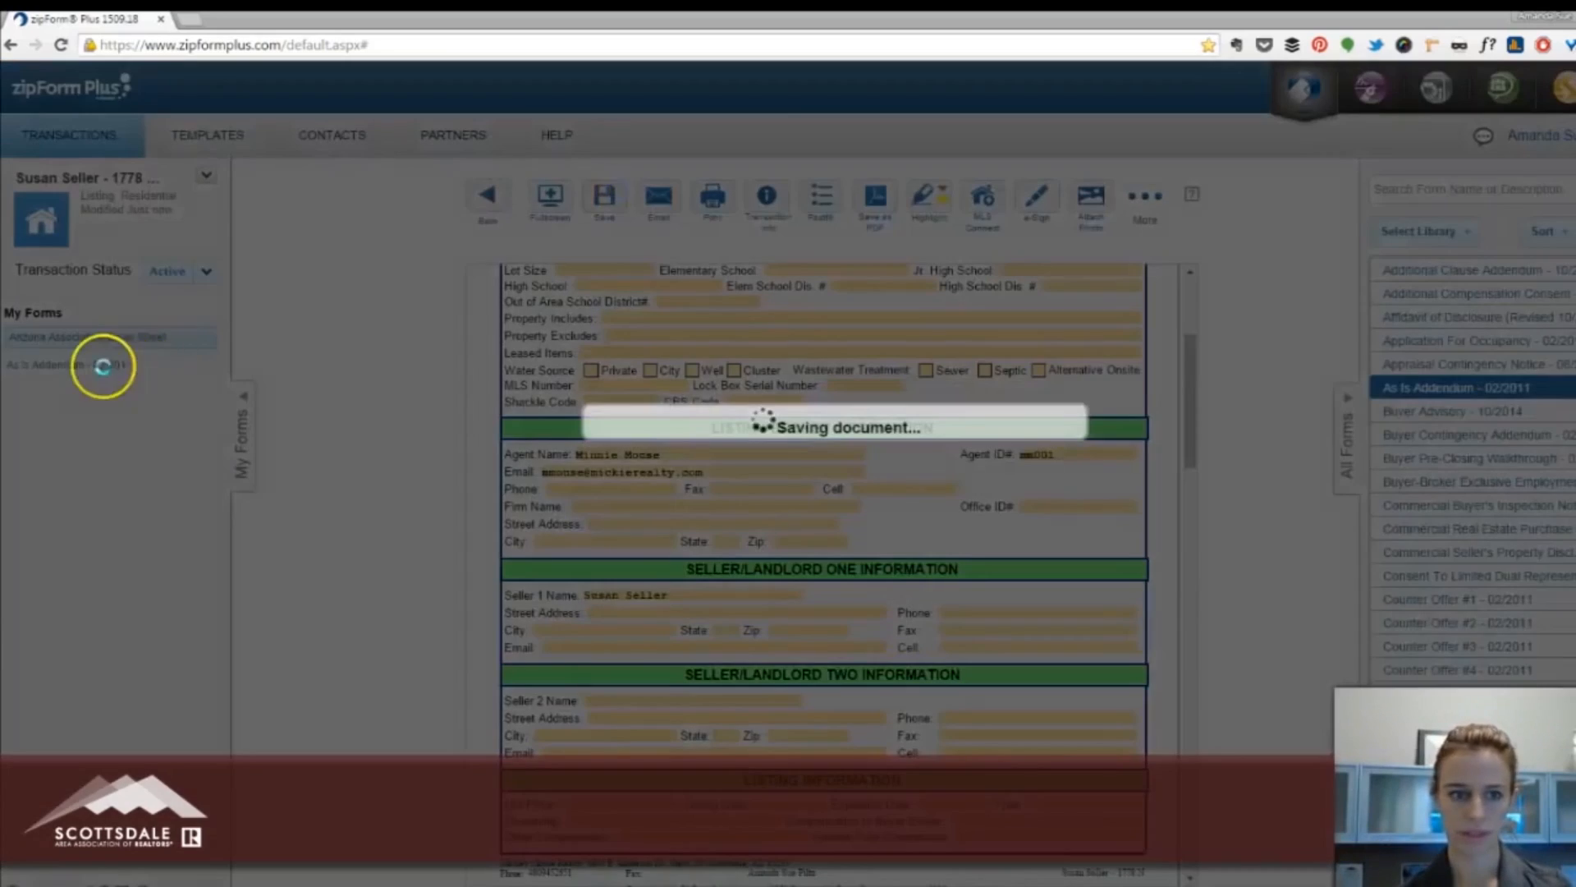
pyautogui.click(99, 365)
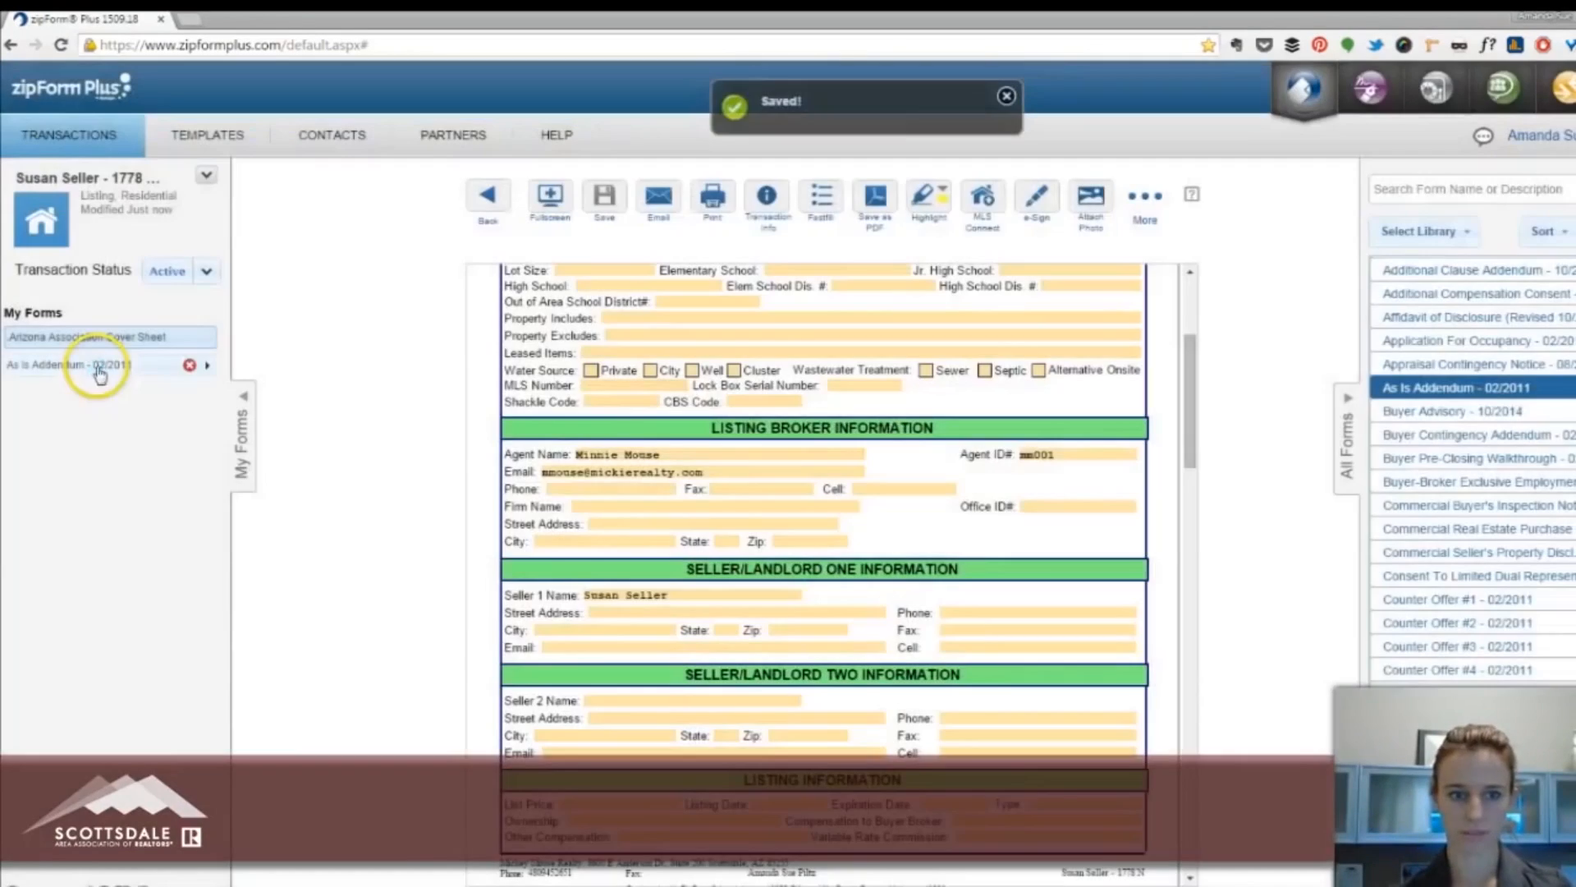
pyautogui.scroll(2, 926, 513)
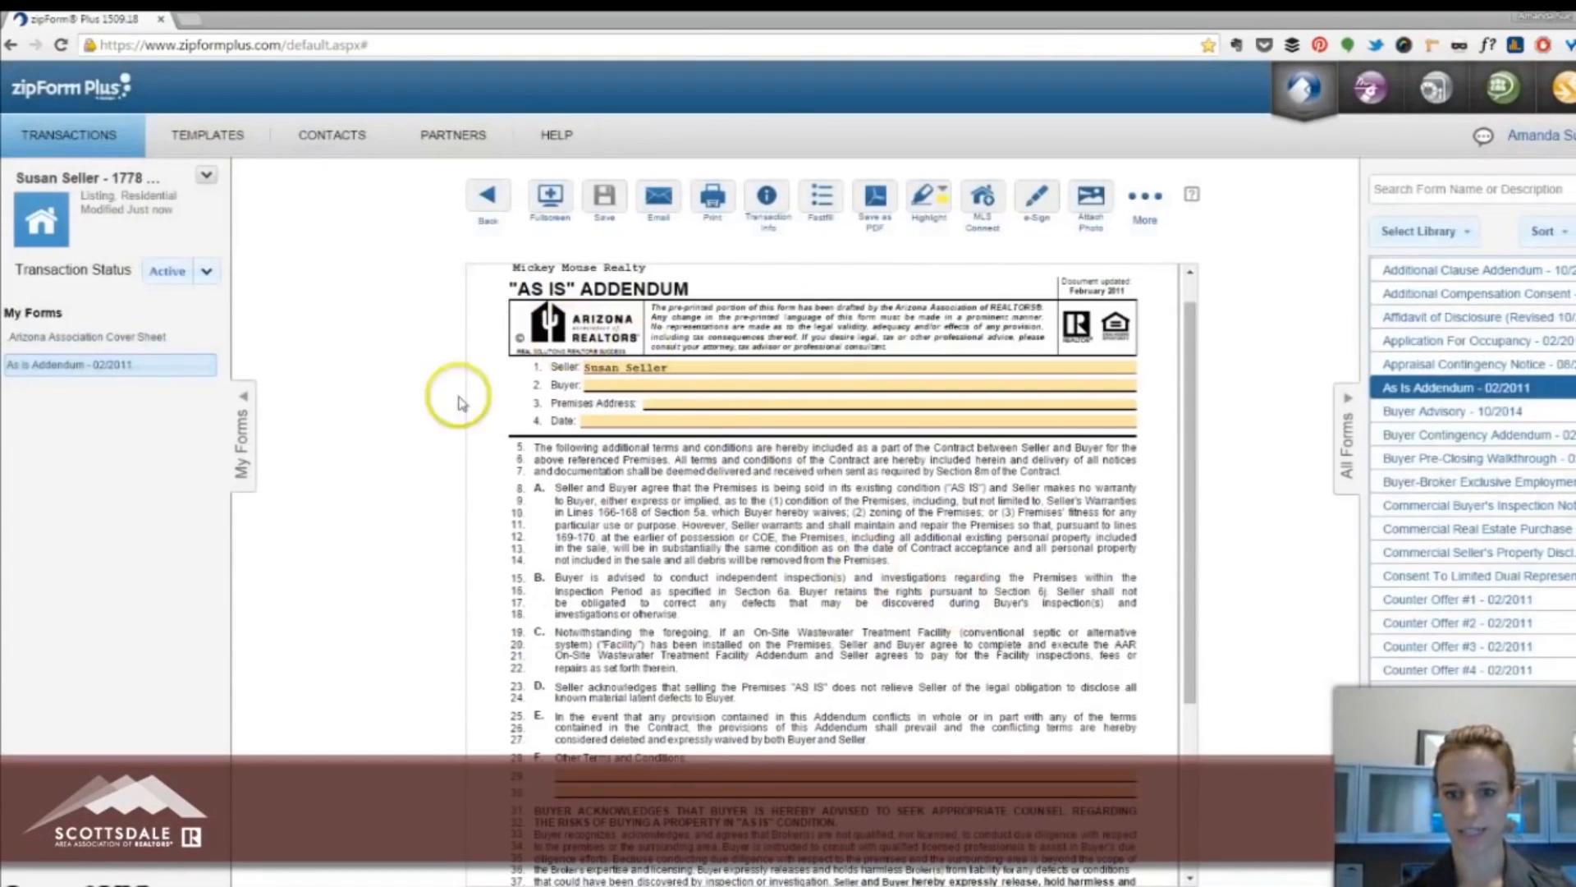